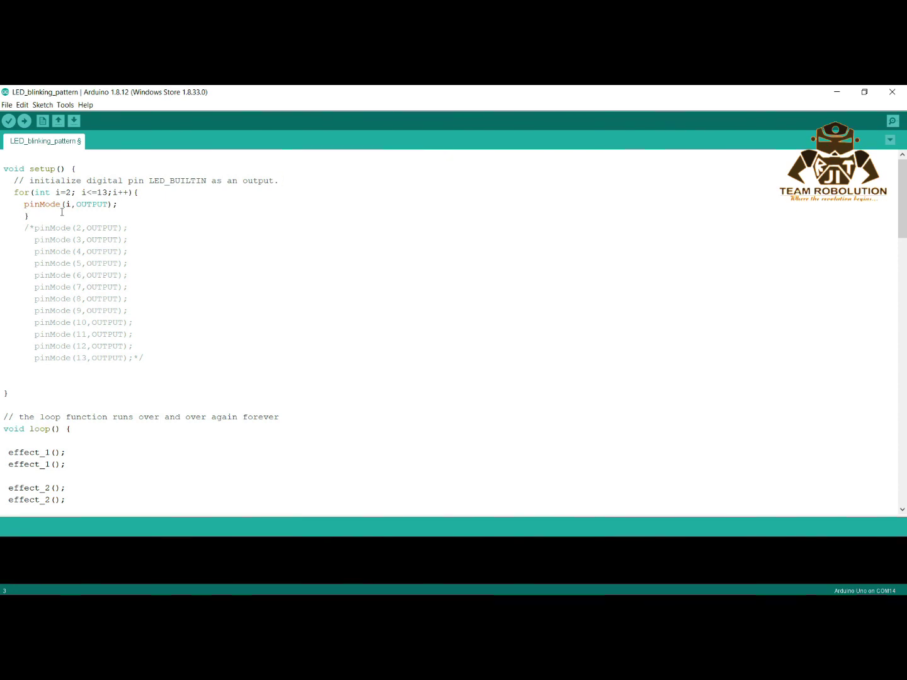
double_click(68, 205)
drag(29, 228, 134, 356)
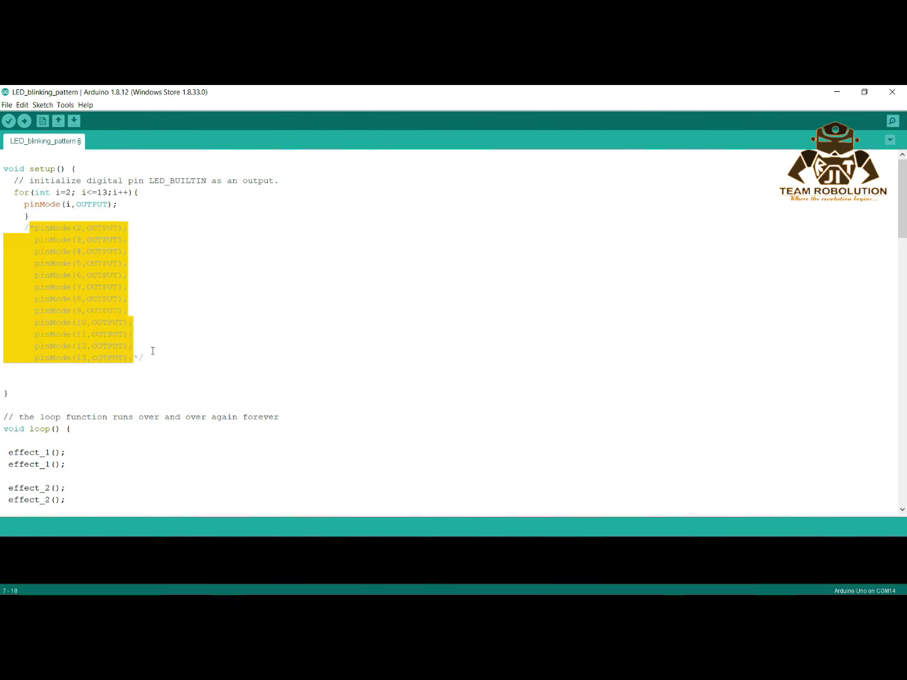
click(153, 349)
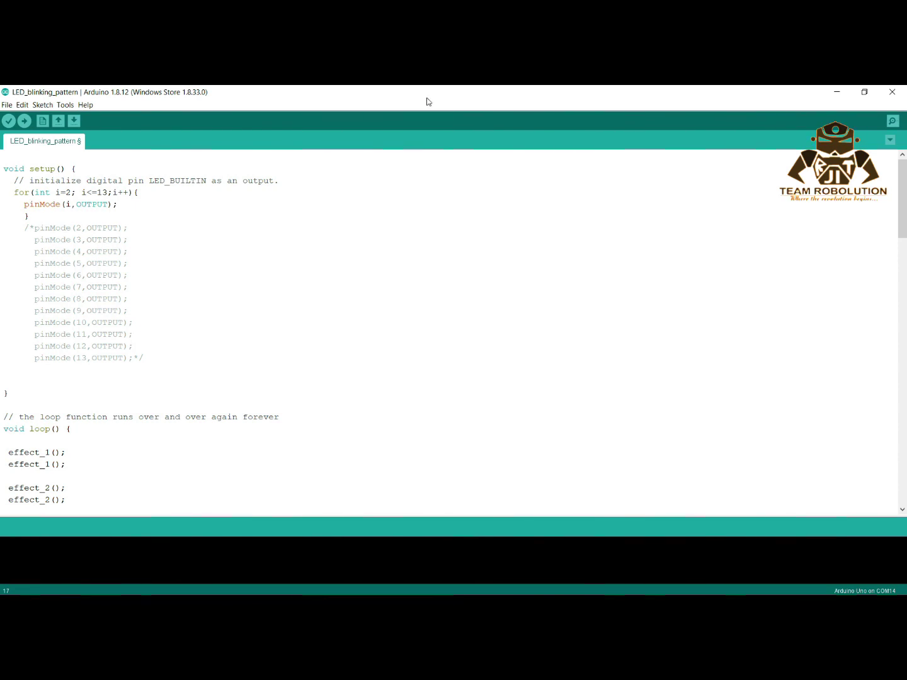
scroll(64, 360, down, 2)
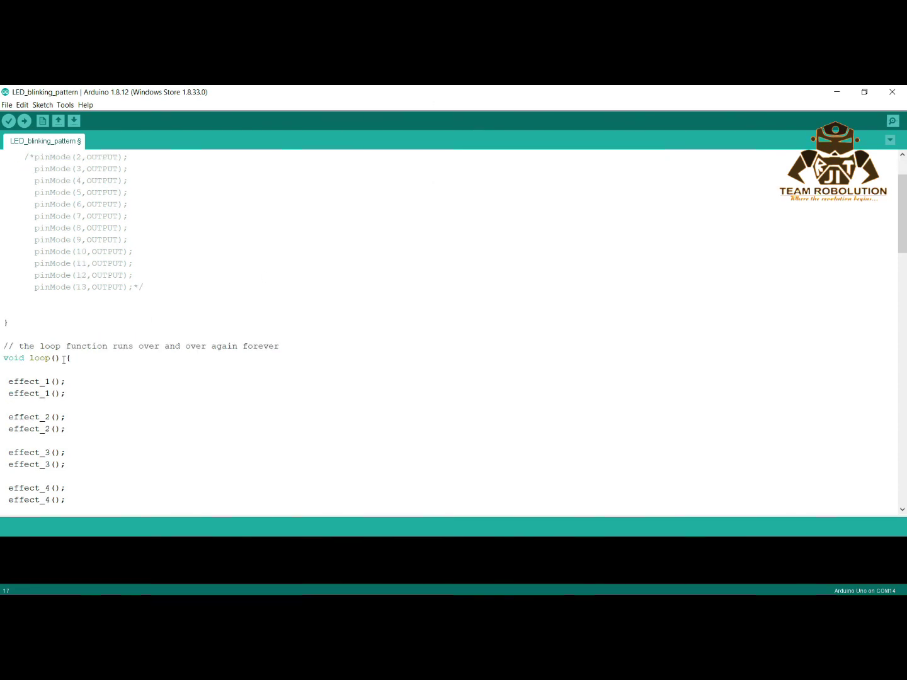
scroll(53, 377, down, 4)
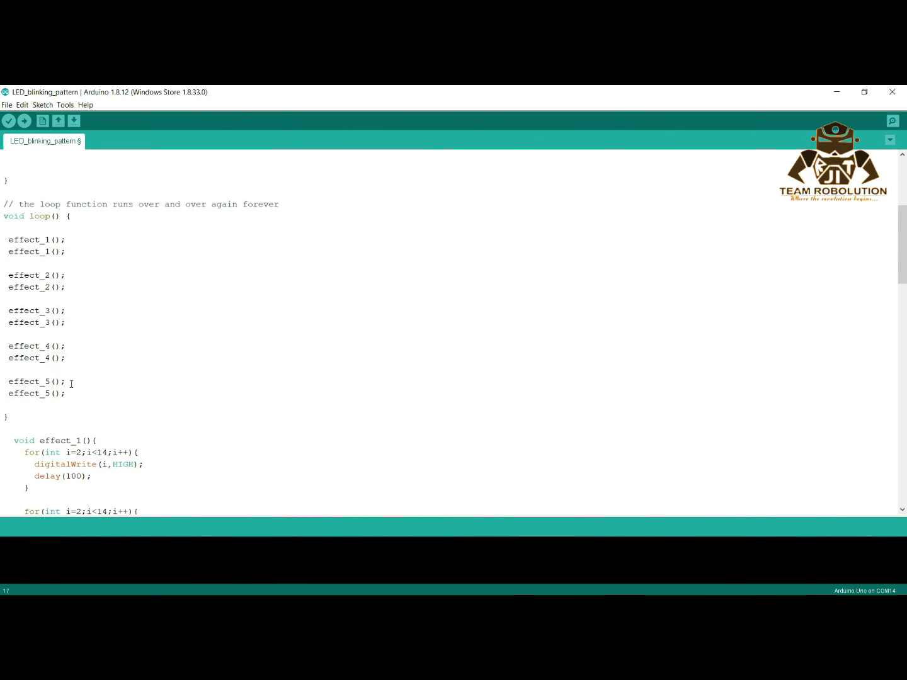
scroll(70, 377, down, 5)
drag(9, 263, 88, 382)
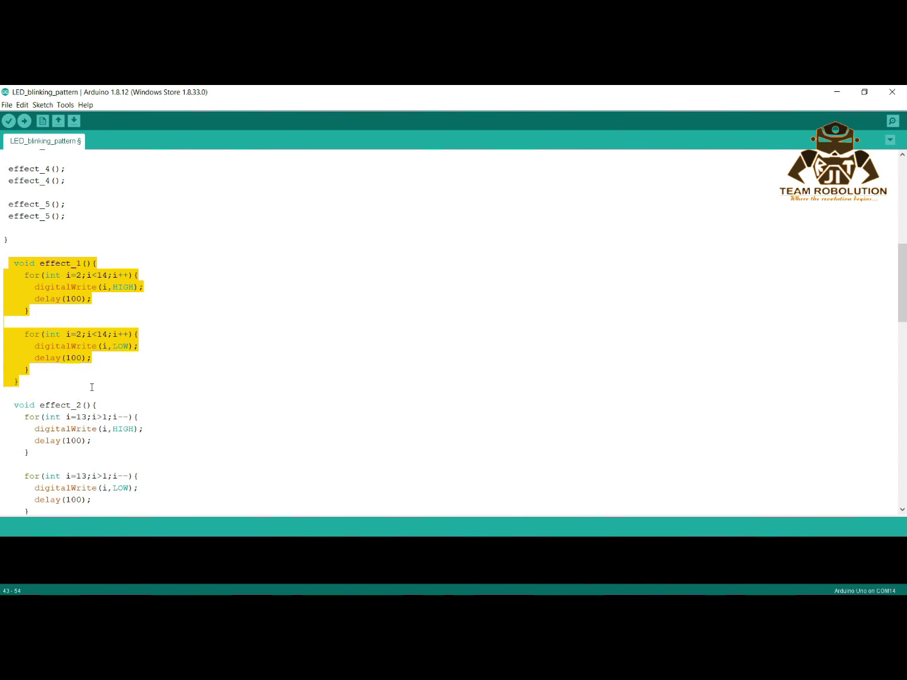
click(92, 388)
scroll(125, 332, down, 1)
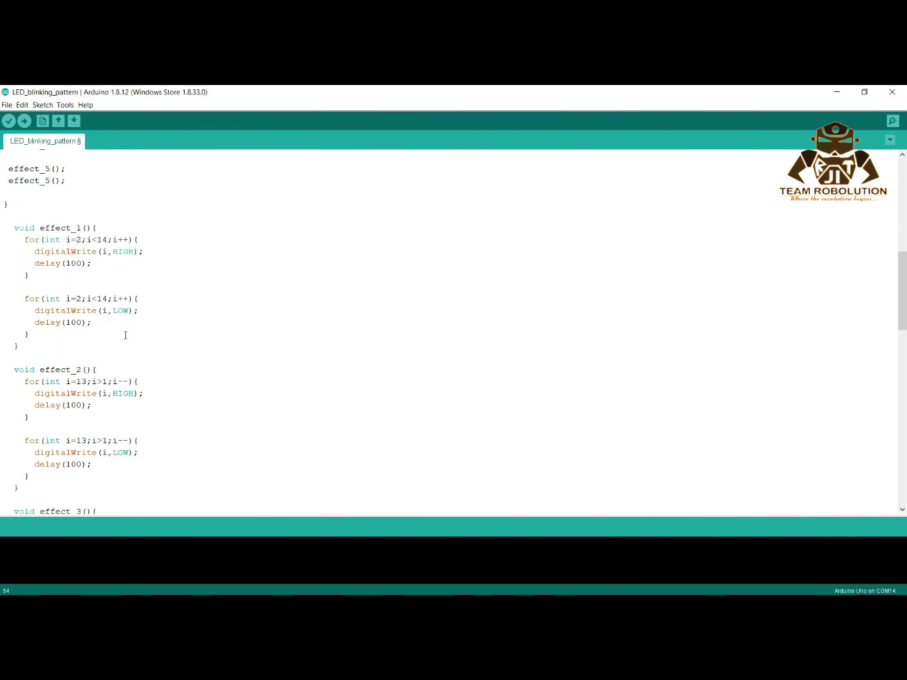
scroll(126, 335, down, 1)
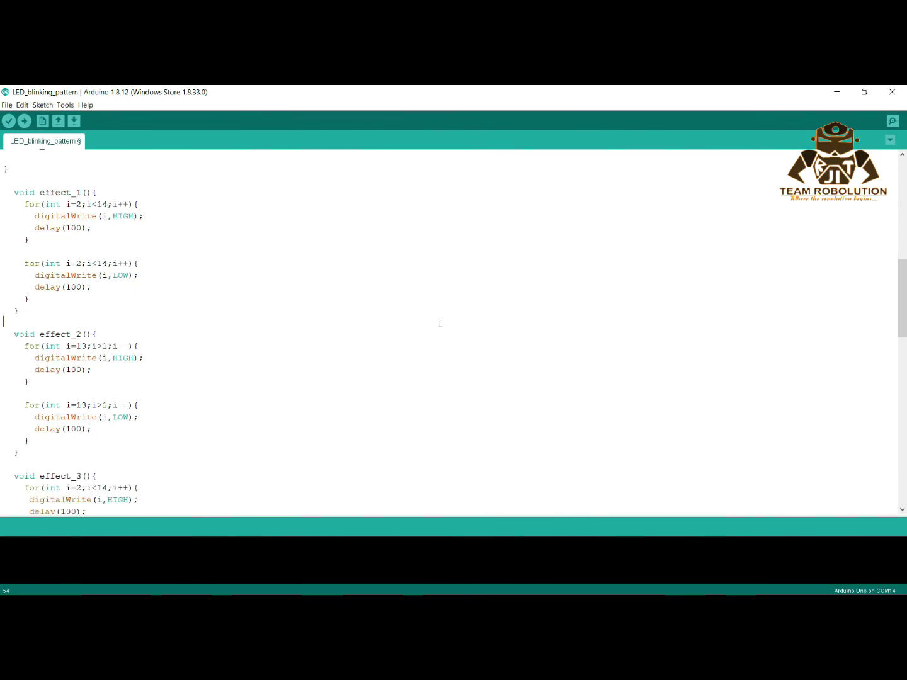
scroll(482, 414, down, 6)
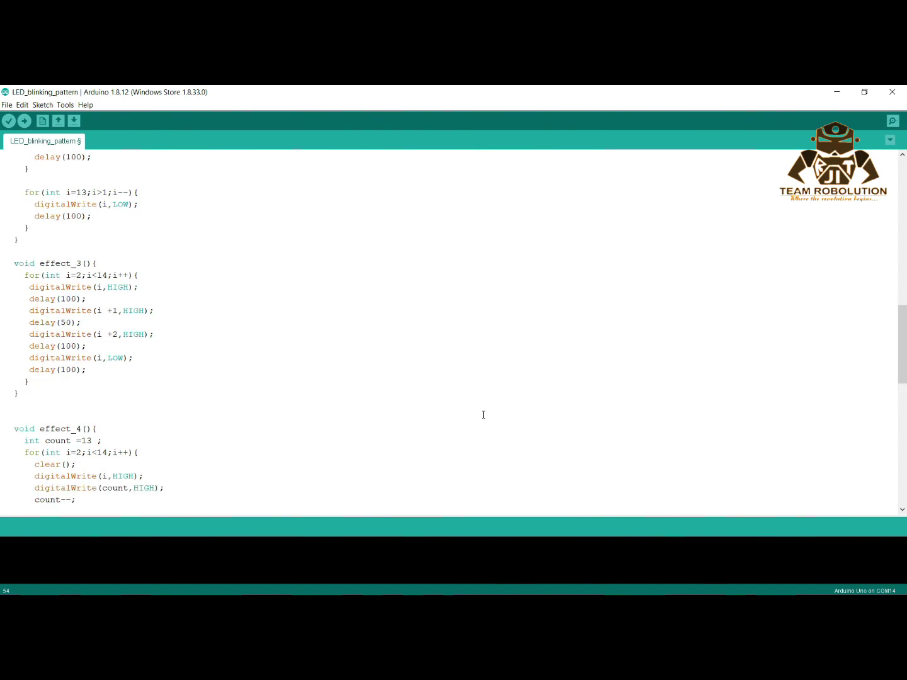
scroll(483, 415, down, 7)
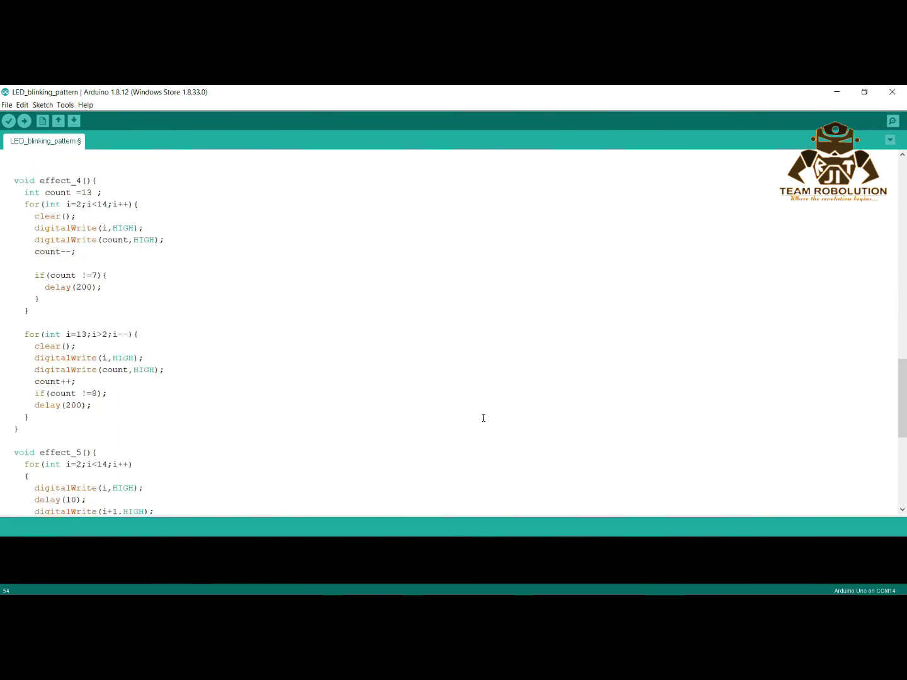
scroll(483, 418, down, 9)
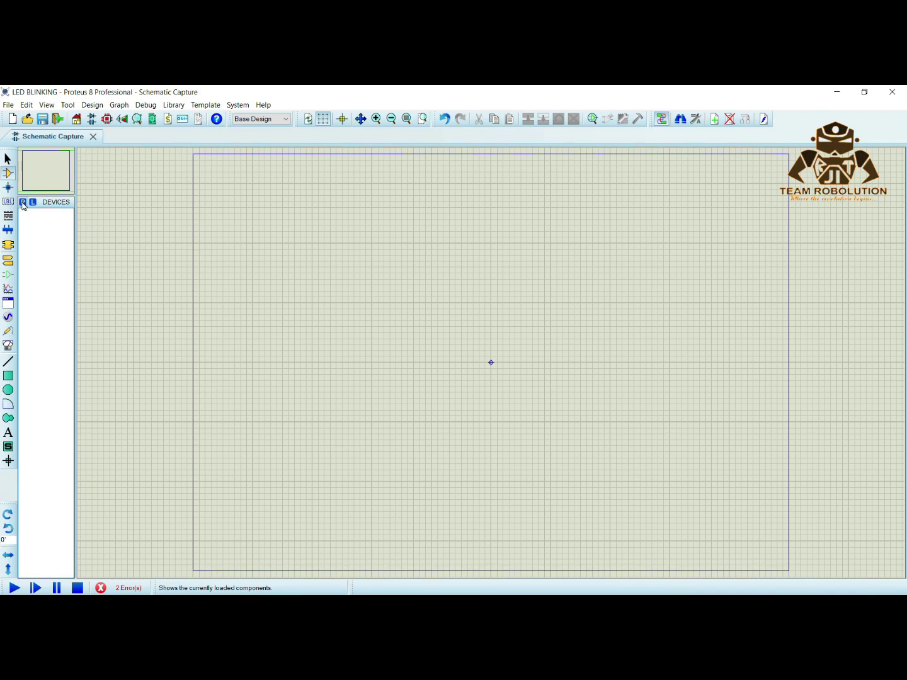
Search the parts library for 'Arduino u' and add the SIMULINO UNO board to the devices
click(22, 203)
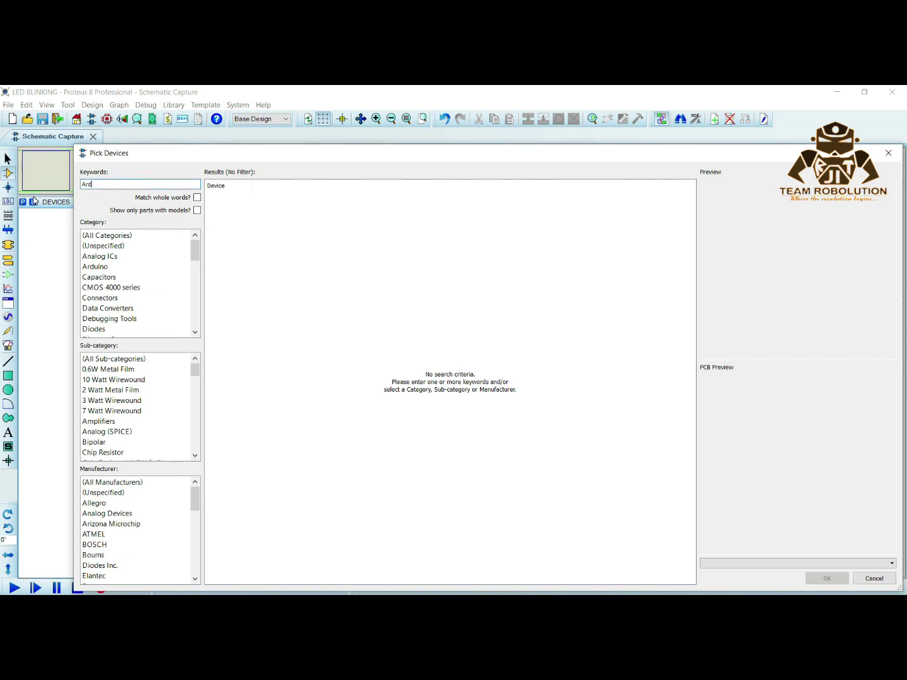
text(Arduino uno)
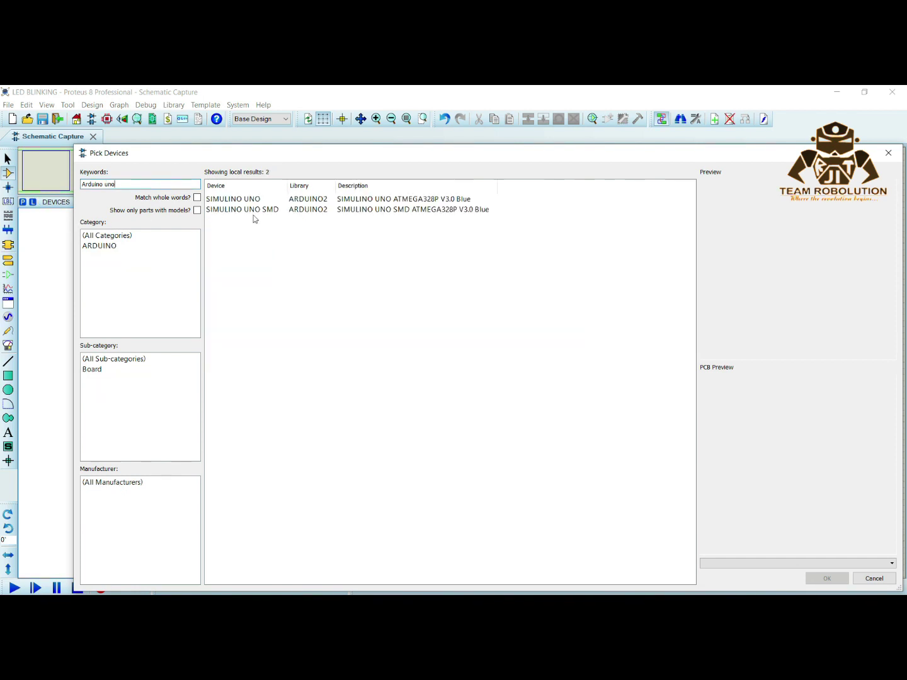
click(313, 201)
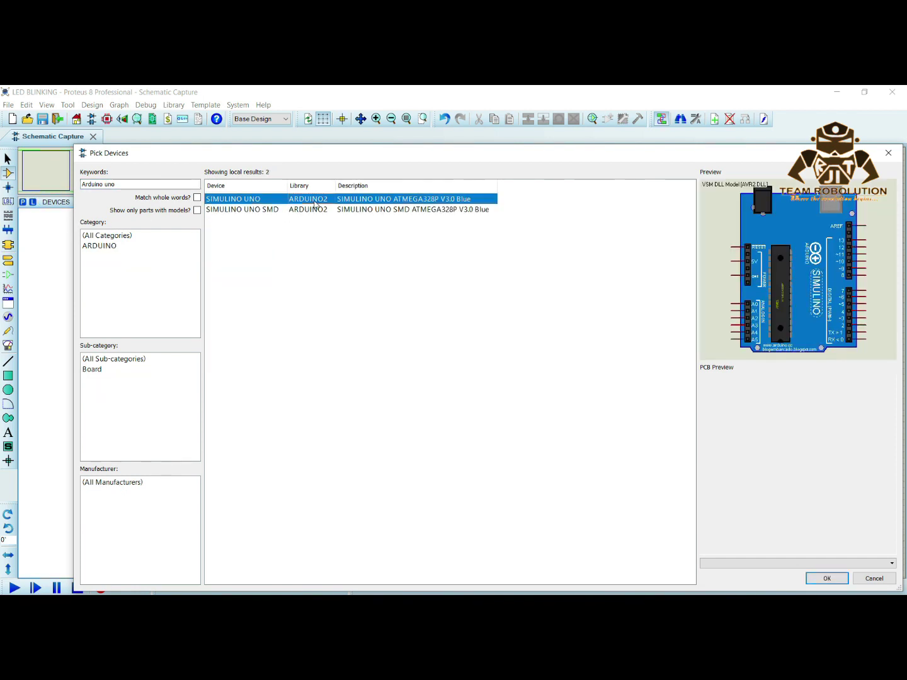
click(826, 577)
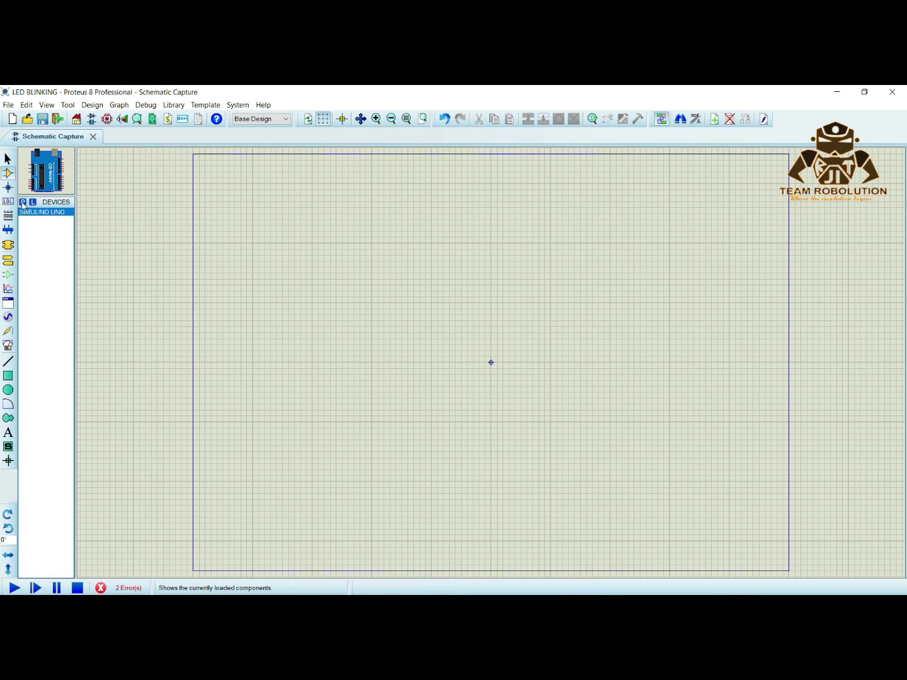
Add the RES resistor and the animated LED-RED part to the device list
click(23, 202)
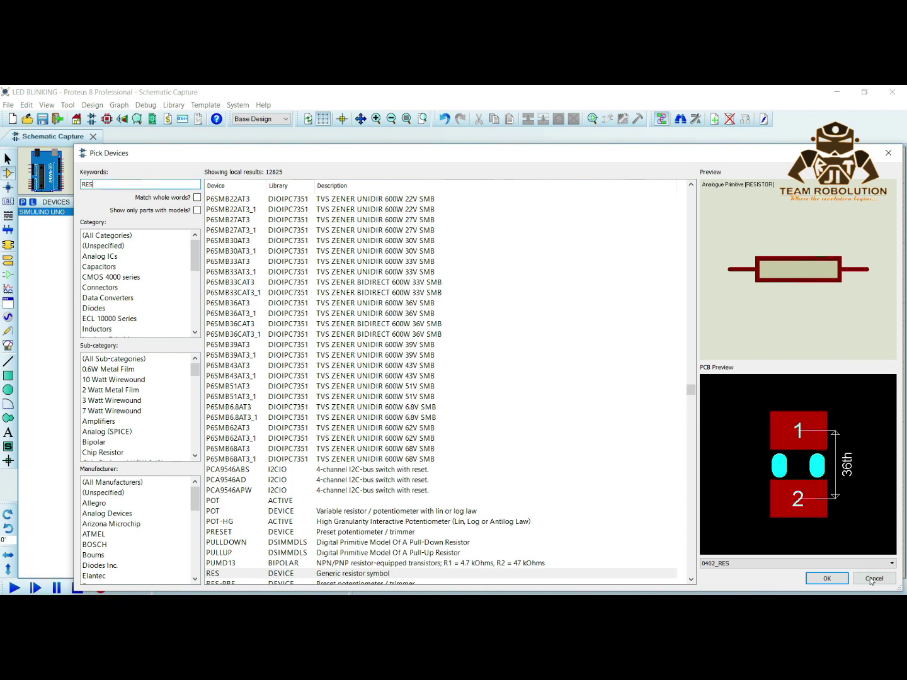
click(827, 578)
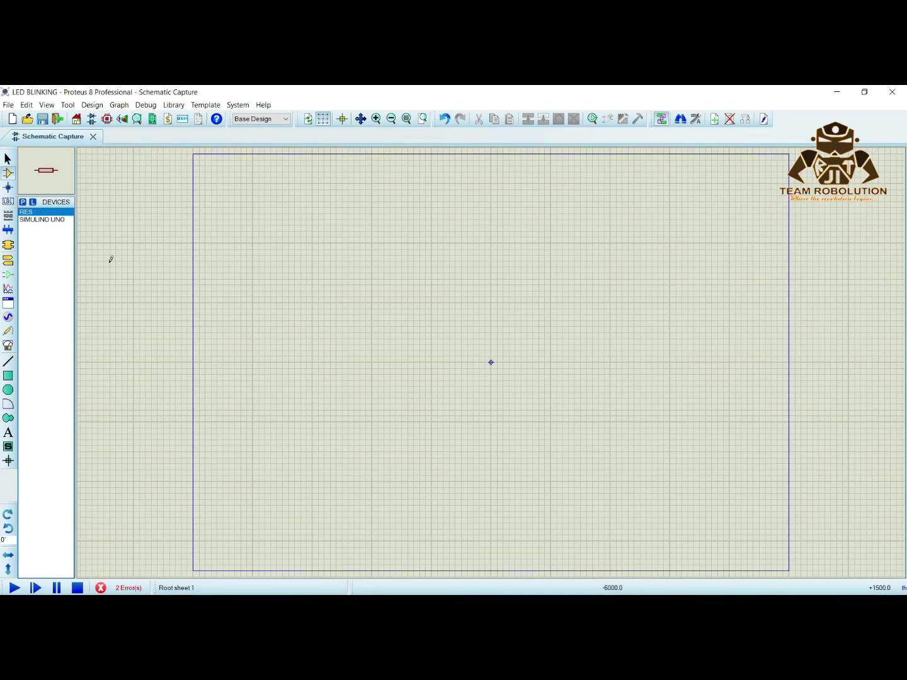
click(24, 202)
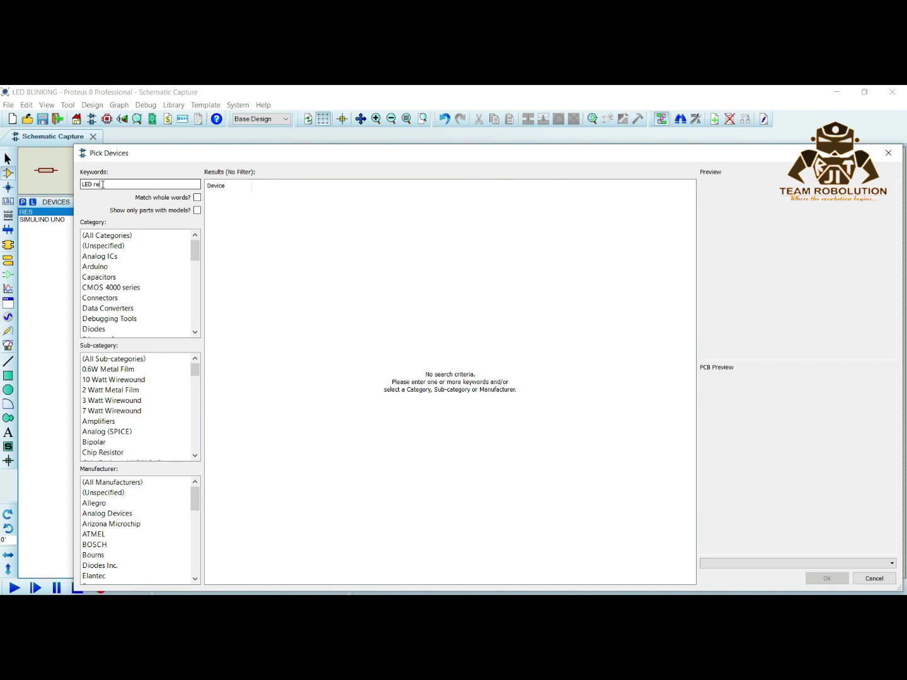
text(LED red)
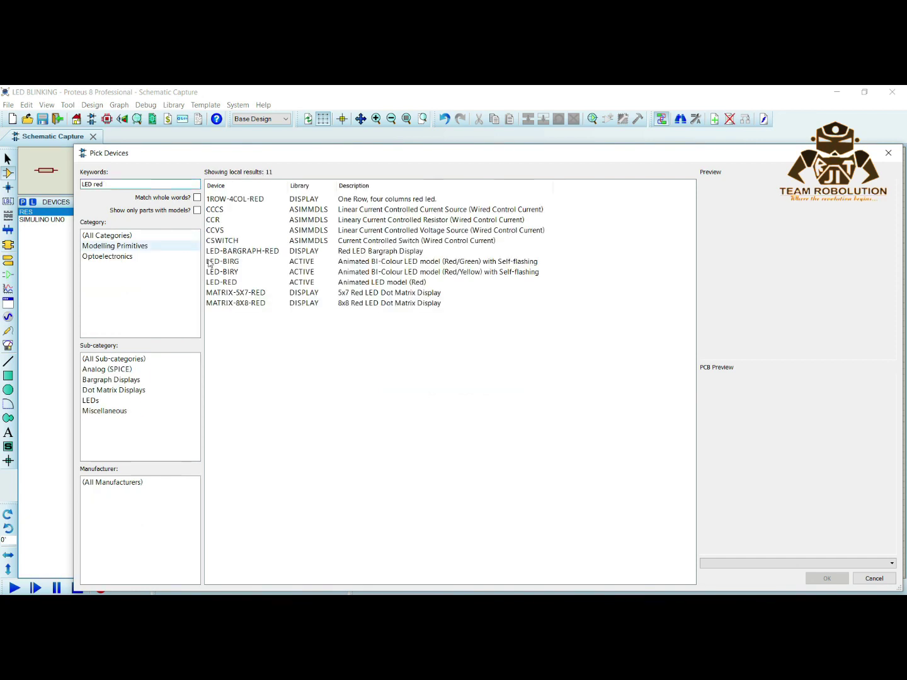
click(339, 283)
click(827, 582)
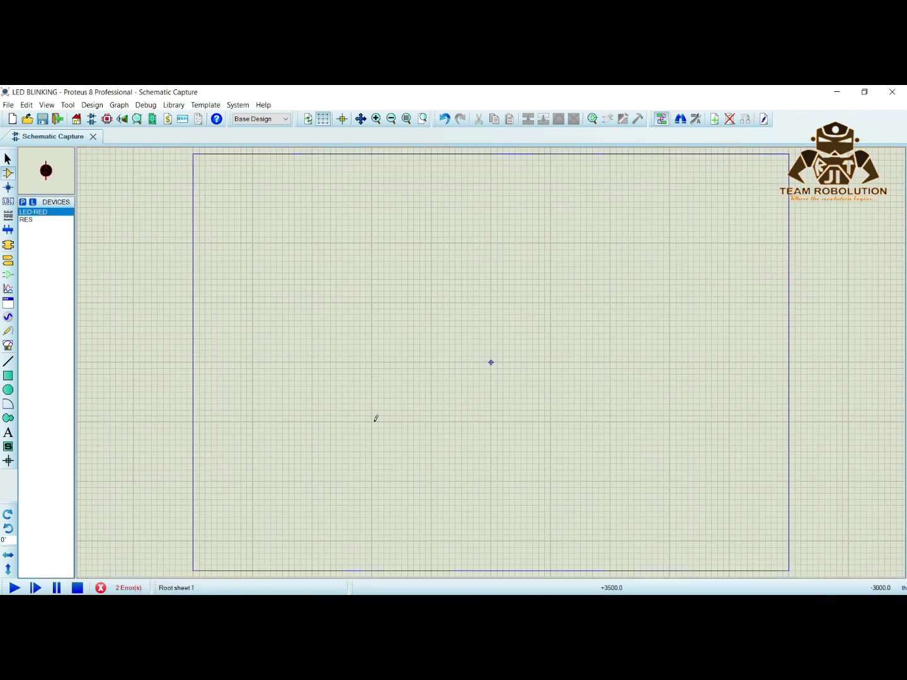
Search 'LED BLUE' and add the animated LED-BLUE part to the device list
click(23, 201)
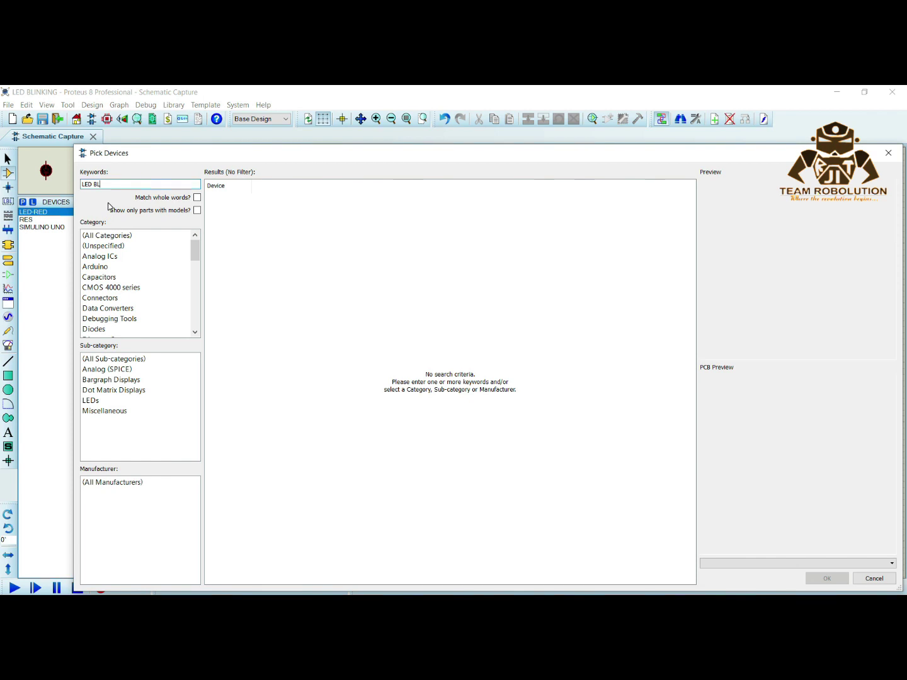
text(LED BLUE)
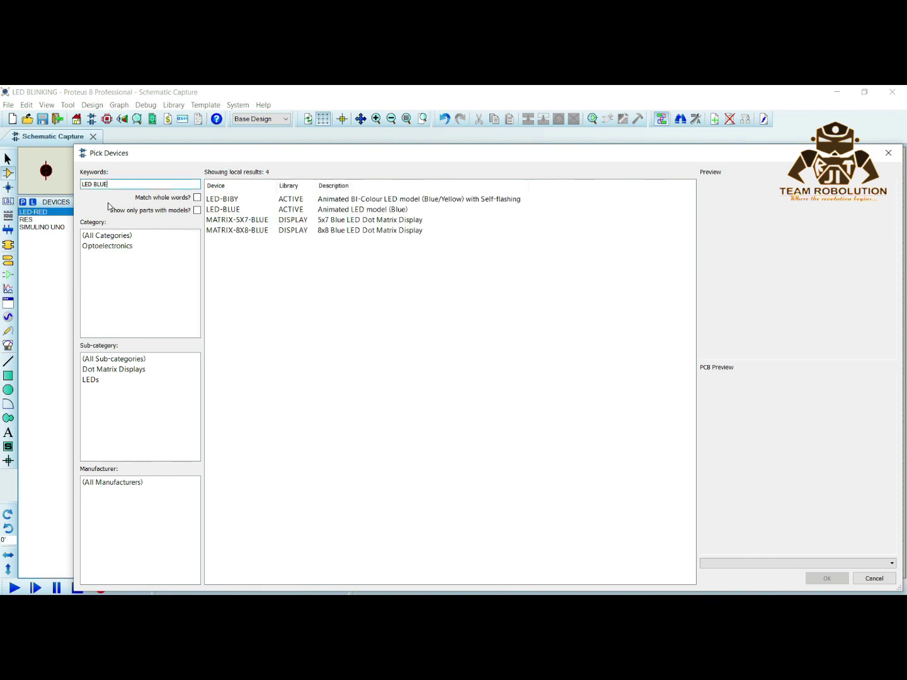
click(339, 210)
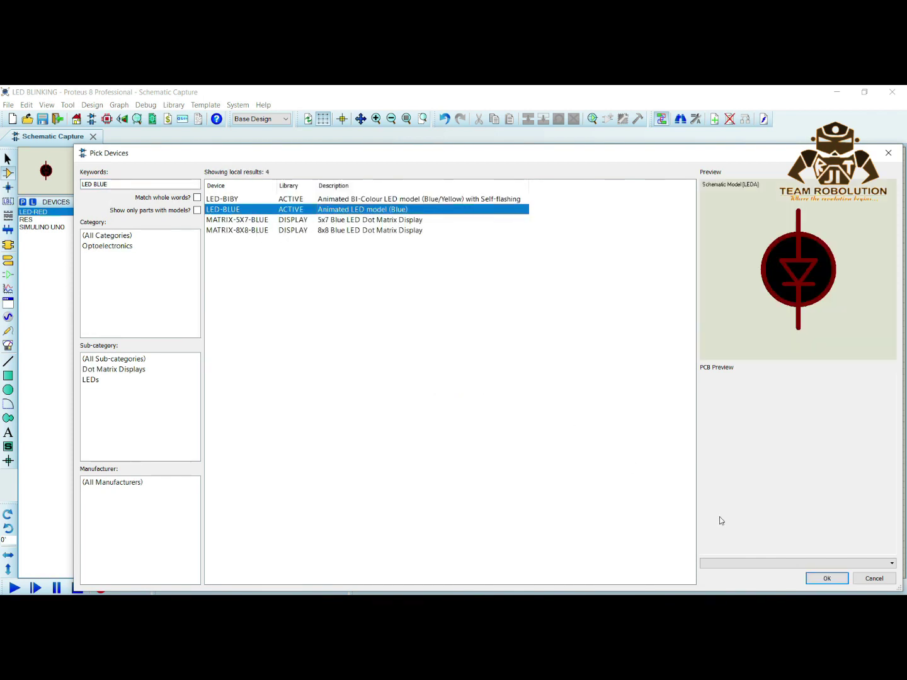
click(824, 578)
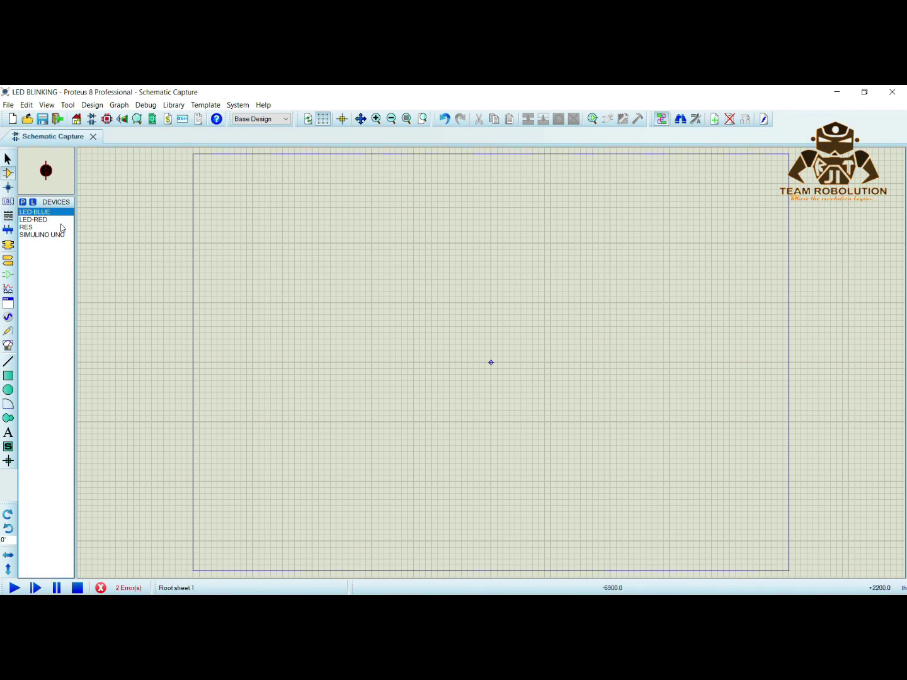
click(32, 235)
Place the Simulino Uno at the sheet's top-left and a row of red LEDs below it
click(220, 227)
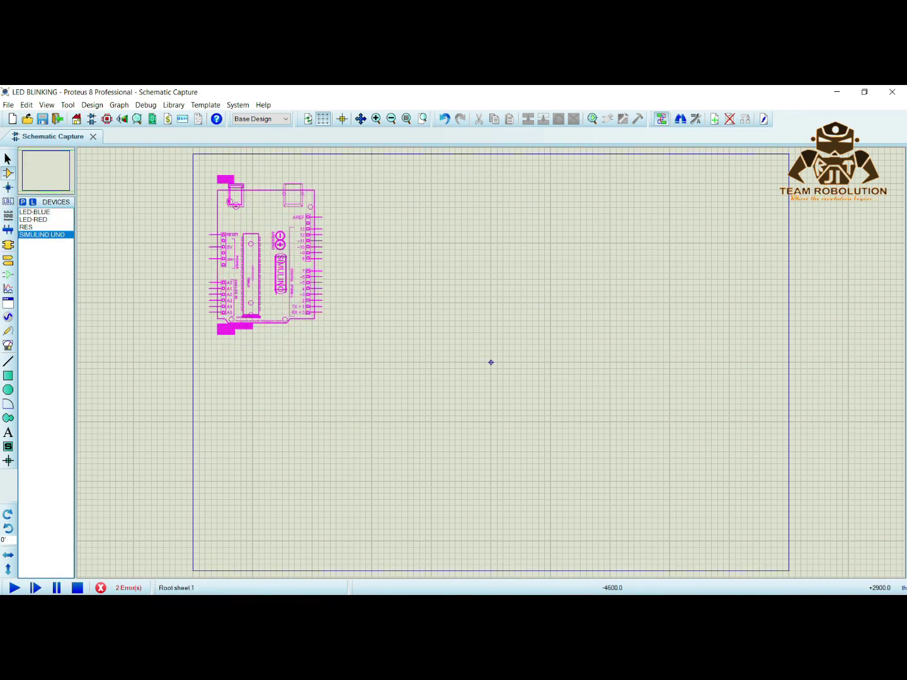
click(266, 252)
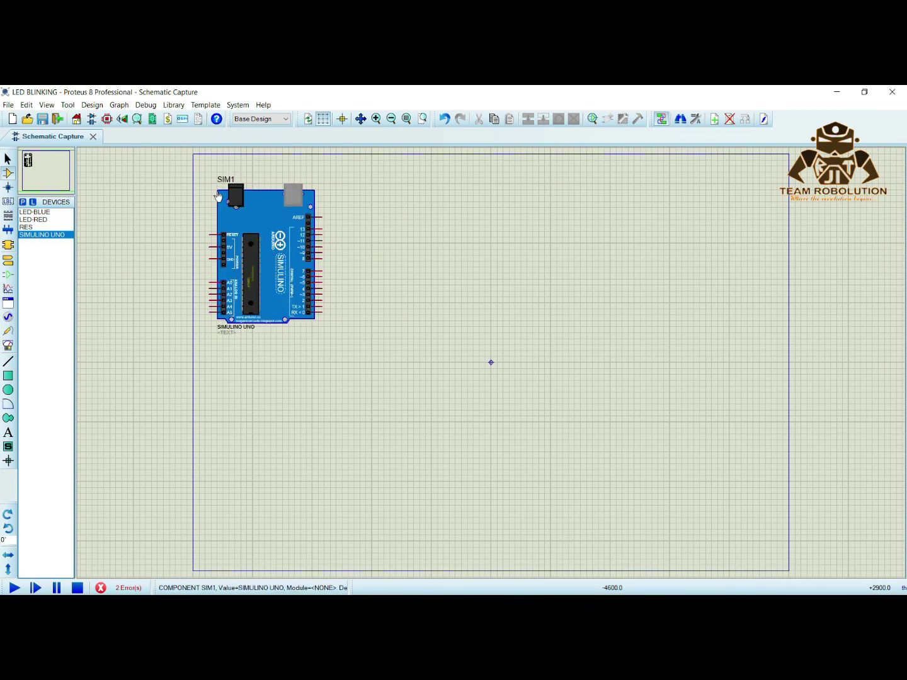
click(31, 219)
click(252, 510)
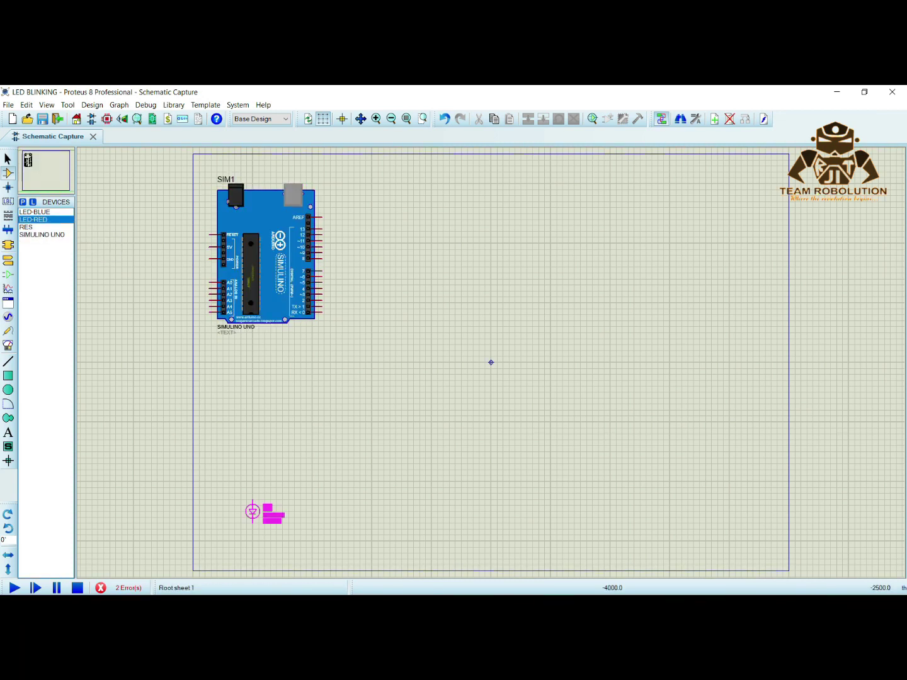
click(264, 428)
click(341, 428)
click(354, 428)
click(435, 428)
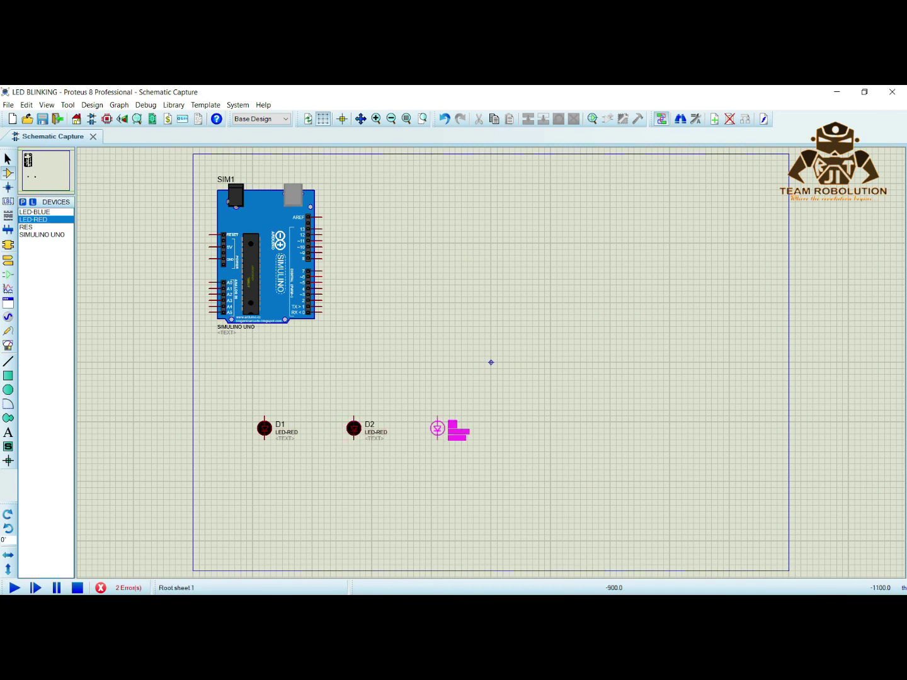
click(444, 428)
click(512, 428)
click(521, 428)
click(599, 429)
click(598, 428)
click(677, 427)
click(681, 427)
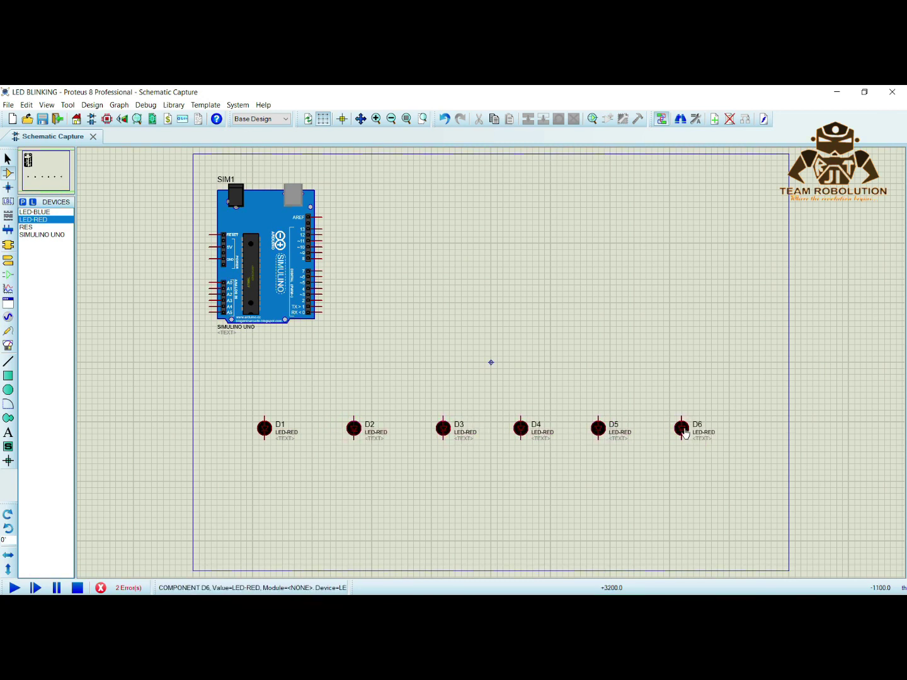
Place blue LEDs between the red ones to form an alternating row ending at D12
click(36, 212)
click(303, 427)
click(312, 429)
click(416, 428)
click(401, 428)
click(484, 427)
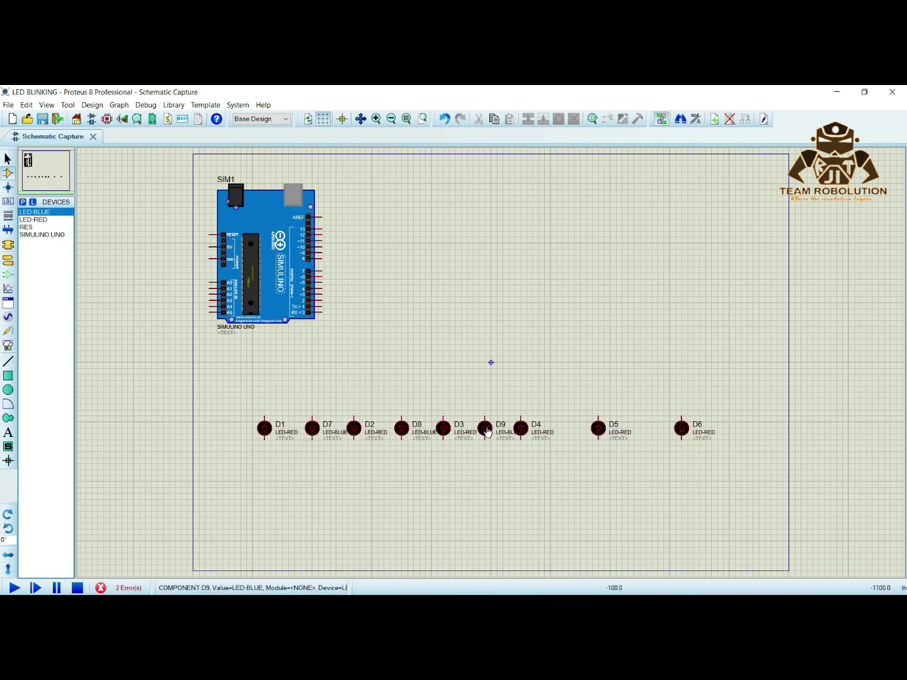
click(562, 428)
click(639, 428)
click(722, 428)
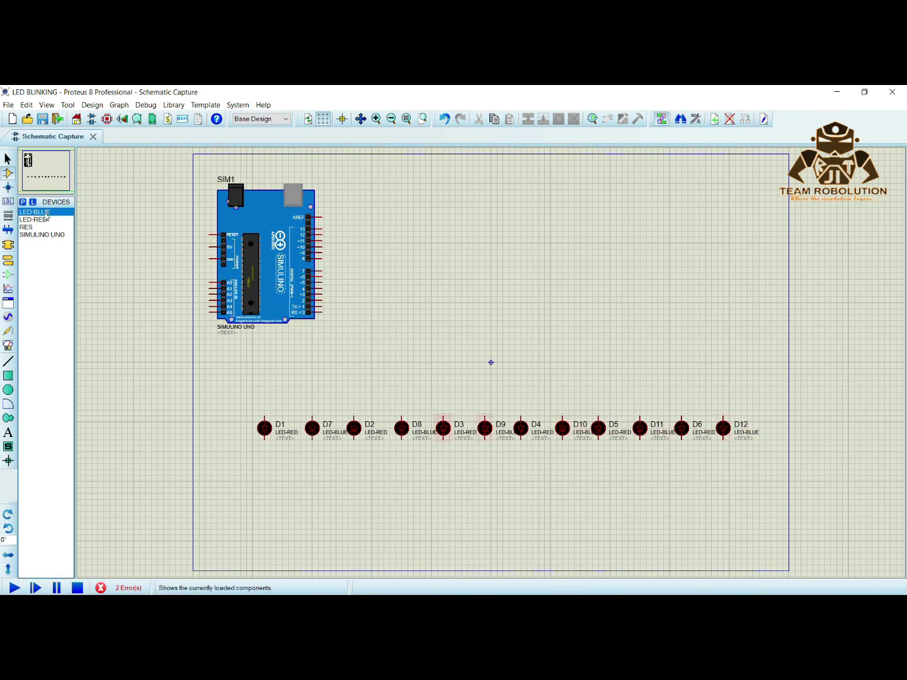
Place a row of 10k resistors above the LEDs, starting with R1 above D1
click(26, 227)
click(267, 391)
click(315, 392)
click(357, 392)
click(404, 392)
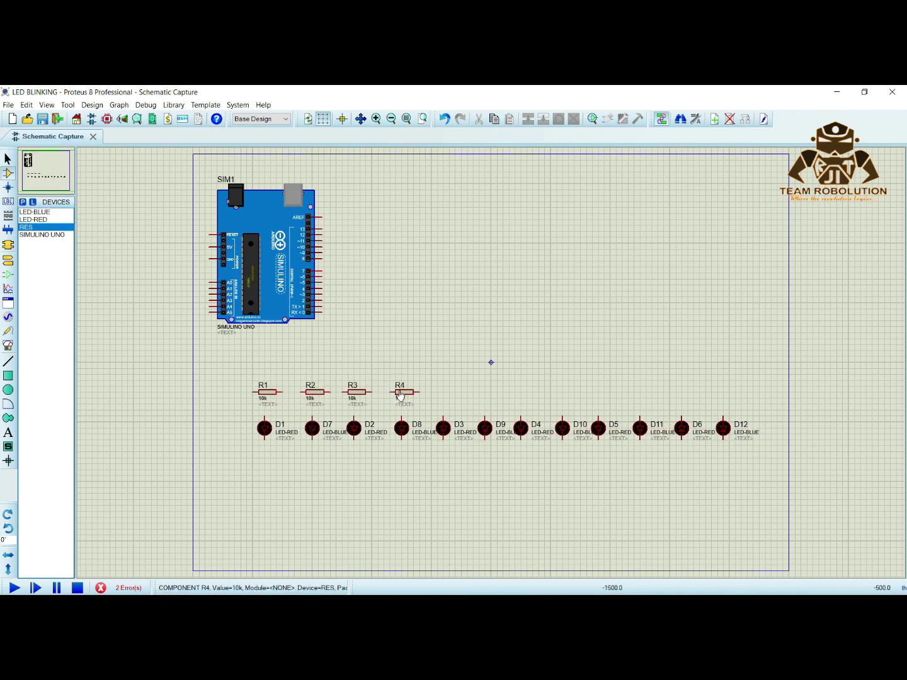
click(445, 391)
click(488, 392)
click(524, 392)
click(559, 392)
click(601, 392)
click(643, 391)
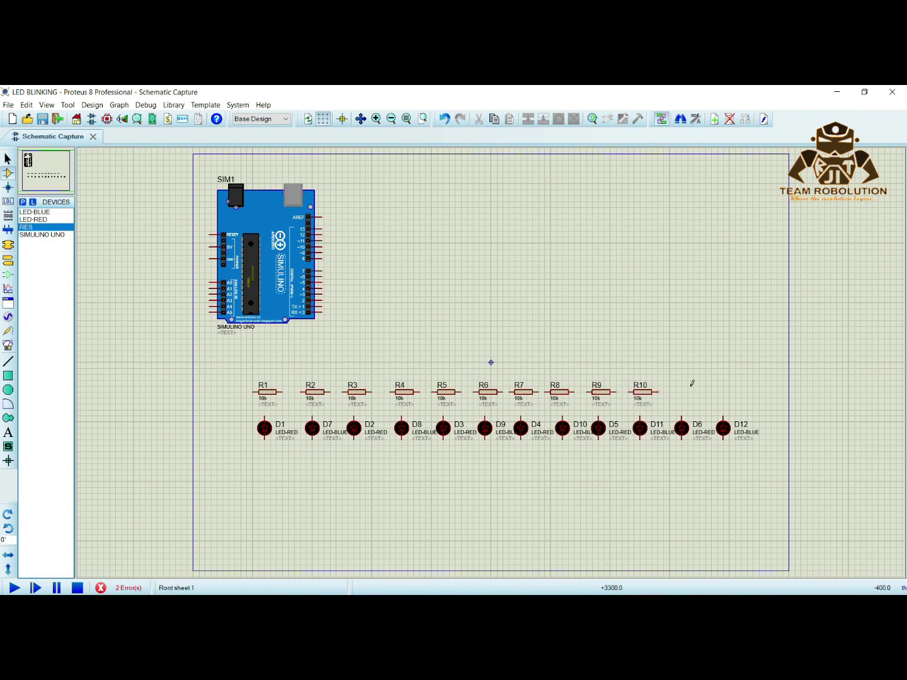
click(684, 392)
Add resistor R12, shift the resistor row left, and rotate R1–R4 clockwise to stand upright
click(726, 392)
drag(721, 399, 262, 395)
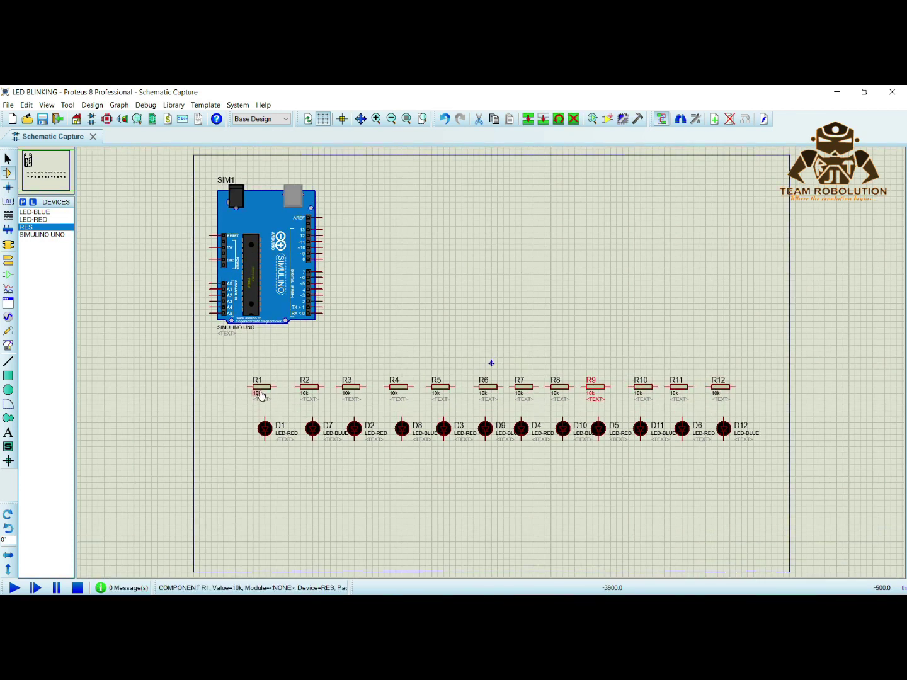
click(270, 391)
right_click(272, 391)
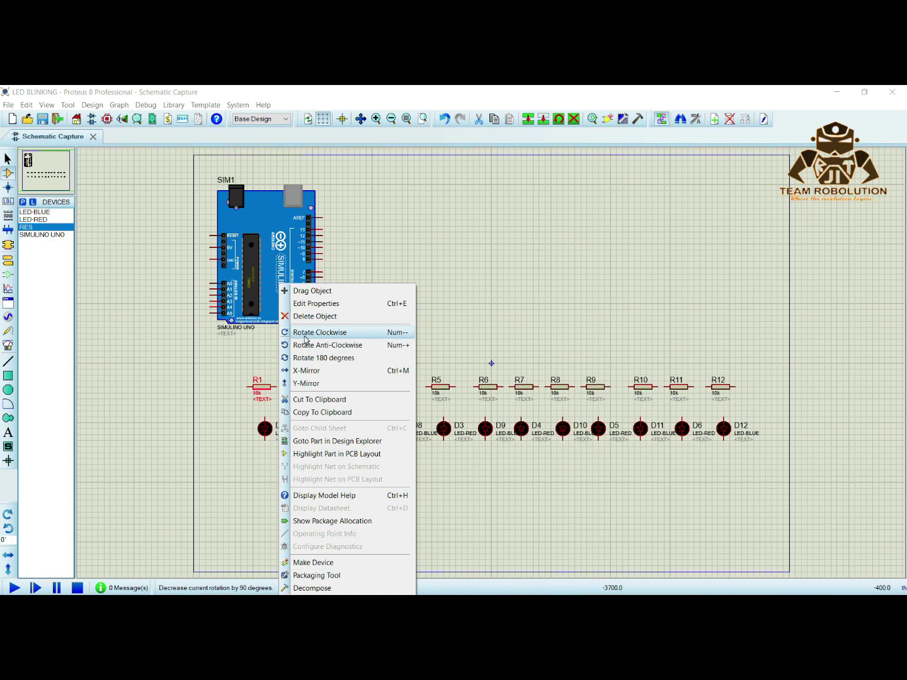
click(304, 337)
right_click(307, 388)
click(345, 332)
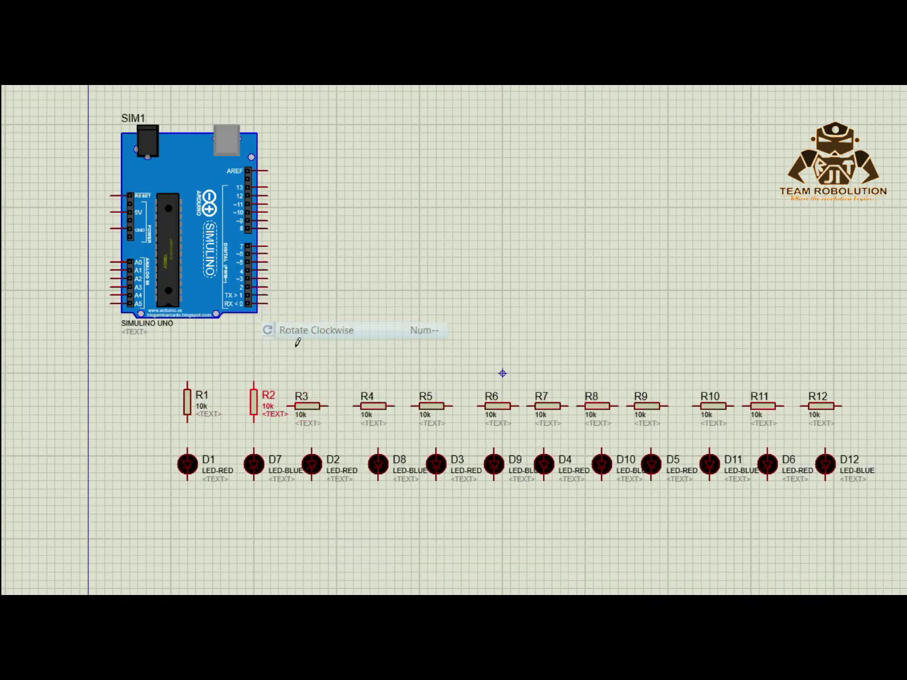
right_click(350, 389)
click(378, 331)
right_click(369, 405)
click(391, 329)
Rotate resistors R5–R12 upright with numpad minus and line up R3 and R4 with the row
right_click(428, 406)
click(454, 291)
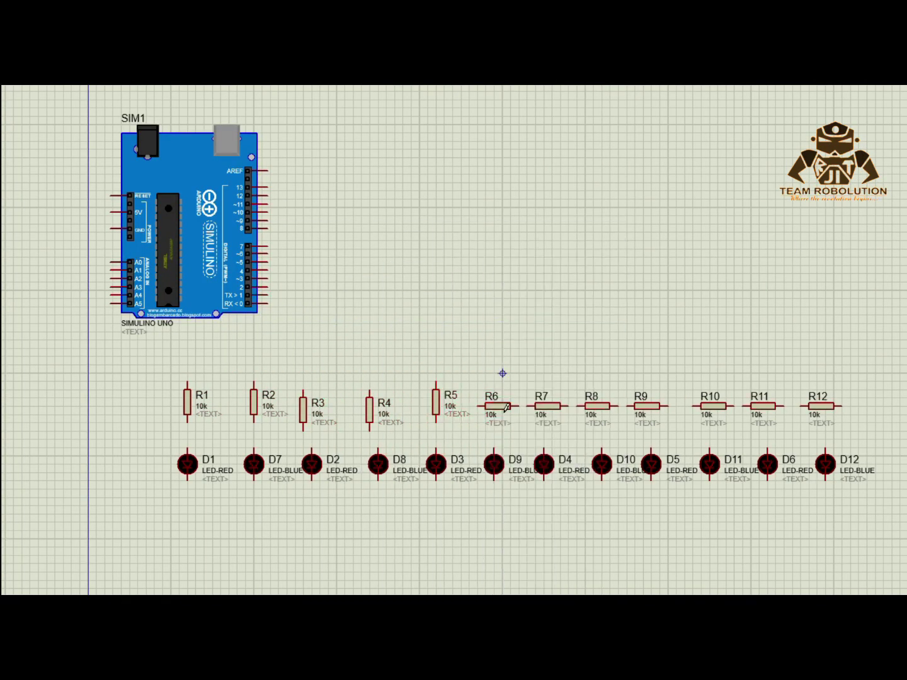
double_click(501, 406)
key(Escape)
key(KP_Subtract)
click(549, 406)
key(KP_Subtract)
click(598, 405)
key(KP_Subtract)
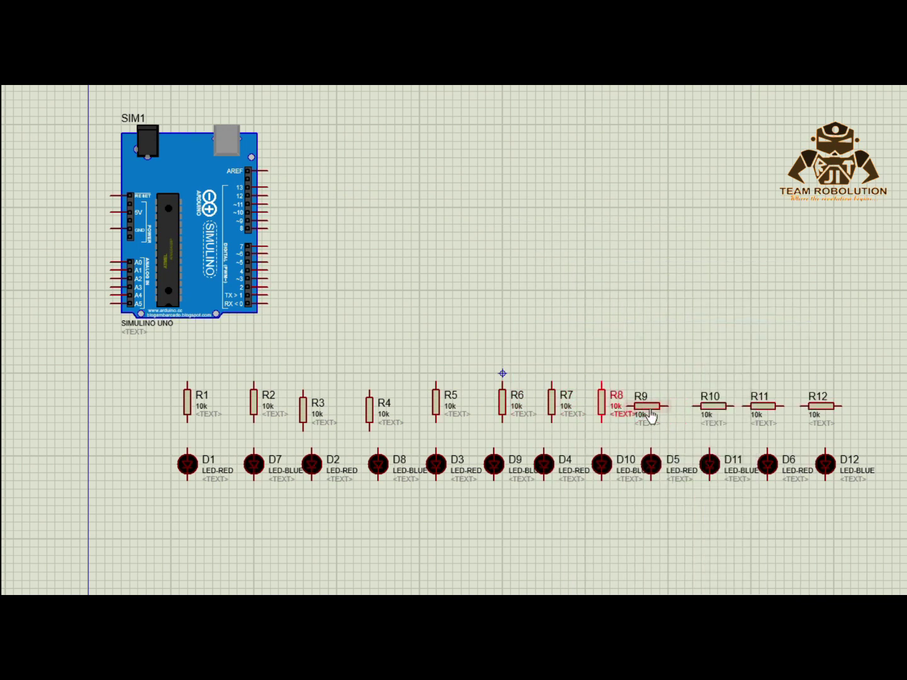
click(649, 406)
key(KP_Subtract)
click(724, 410)
key(KP_Subtract)
click(760, 408)
key(KP_Subtract)
click(820, 407)
key(KP_Subtract)
drag(369, 409, 377, 403)
drag(302, 409, 311, 404)
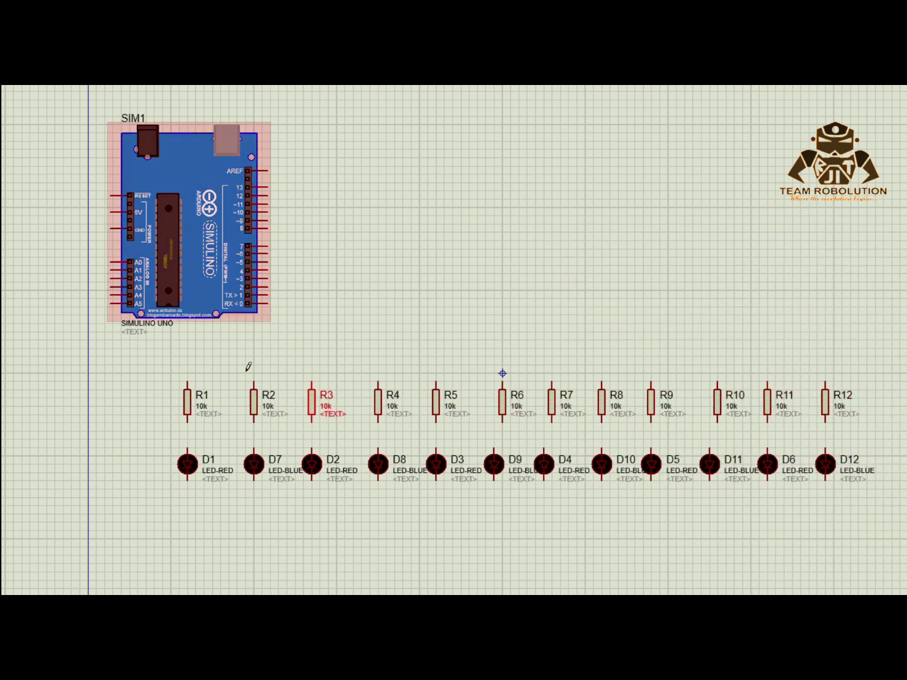
Wire the resistors down to their LEDs, align R6 and R7, and join LED lower pins on one return line
click(188, 449)
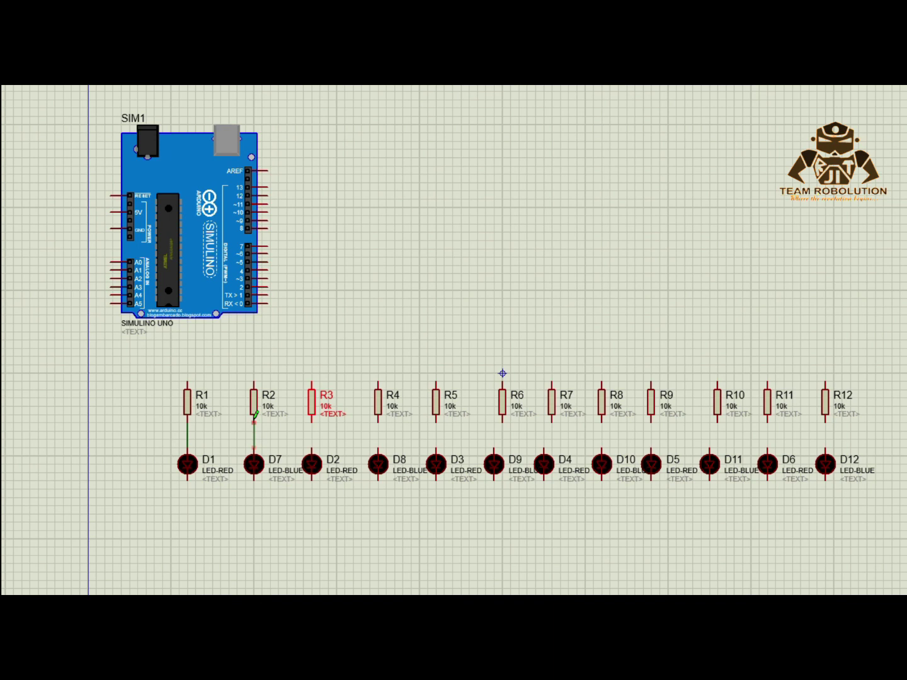
drag(501, 406, 494, 407)
click(494, 423)
click(494, 448)
drag(552, 406, 543, 406)
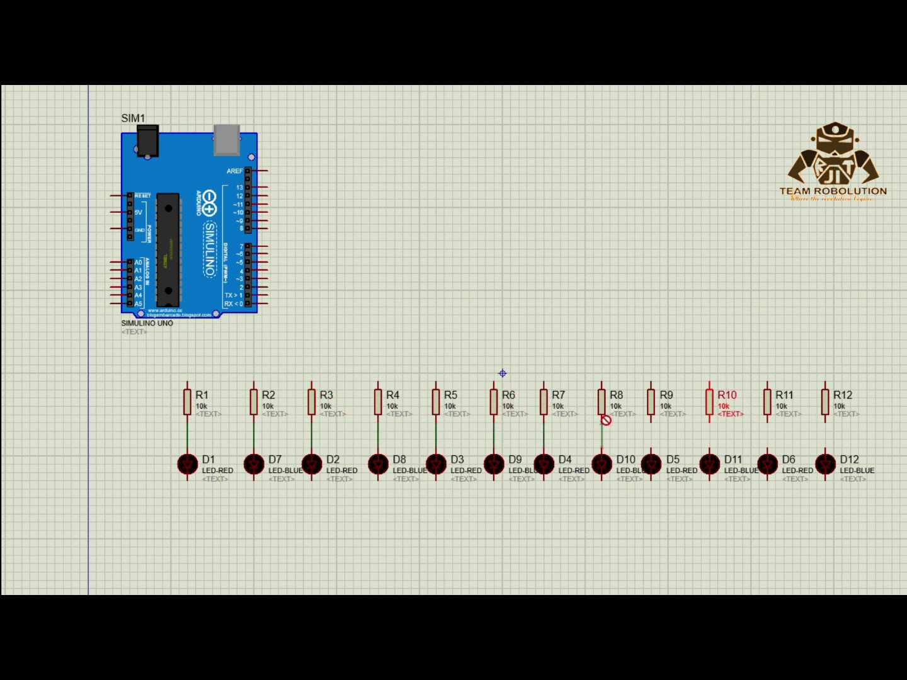
click(709, 423)
click(708, 448)
click(767, 422)
click(767, 448)
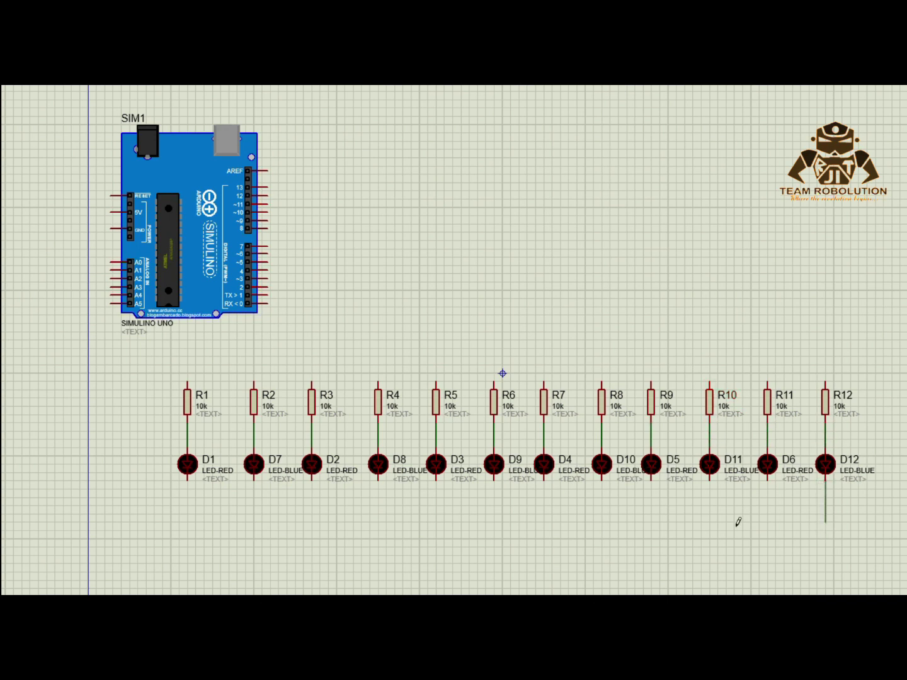
click(187, 480)
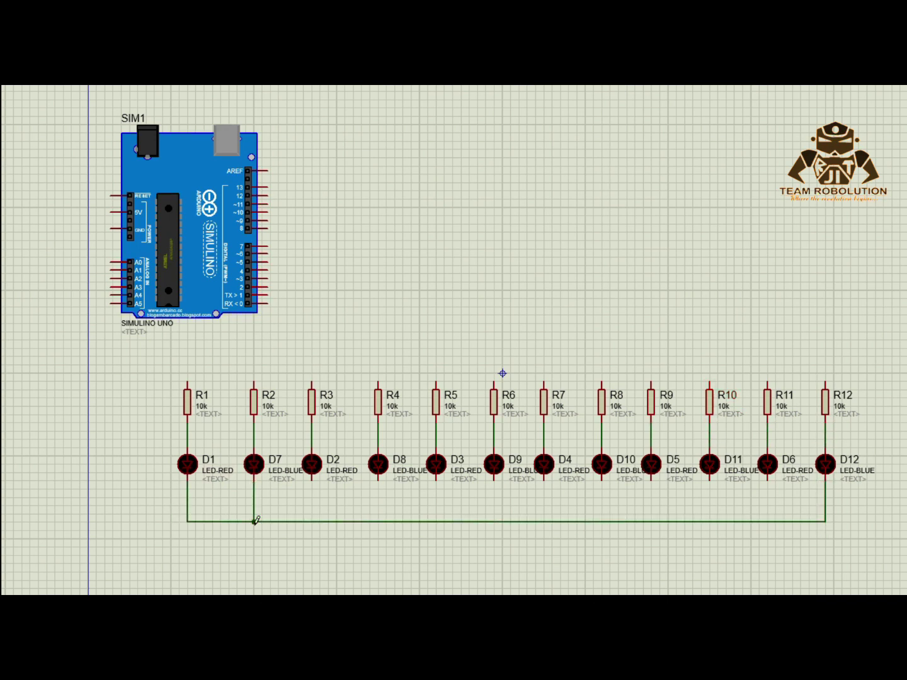
click(436, 479)
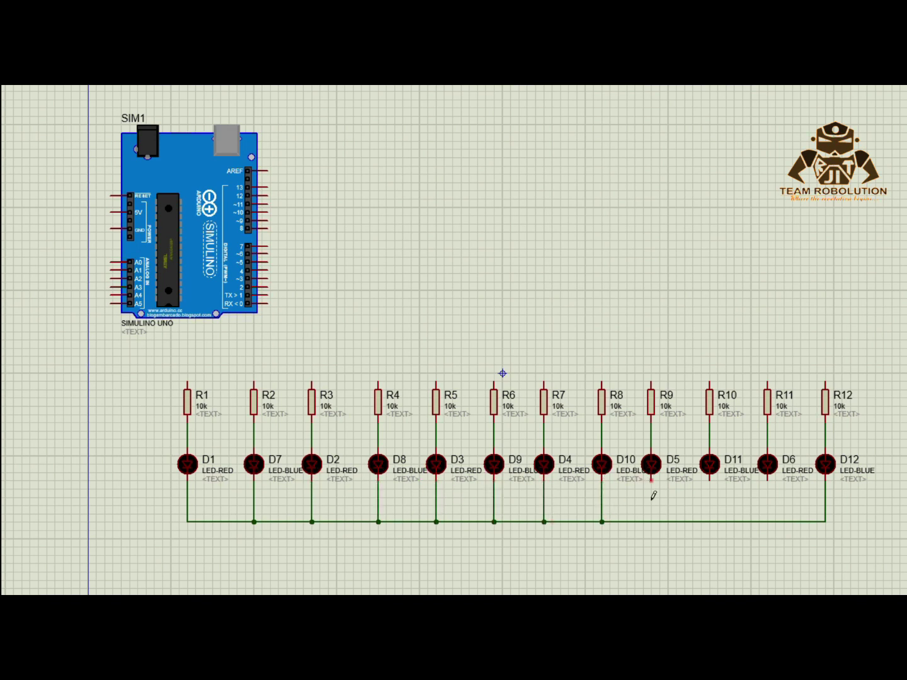
Wire the tops of resistors R1–R6 to Arduino digital pins 2–7
click(187, 381)
click(268, 287)
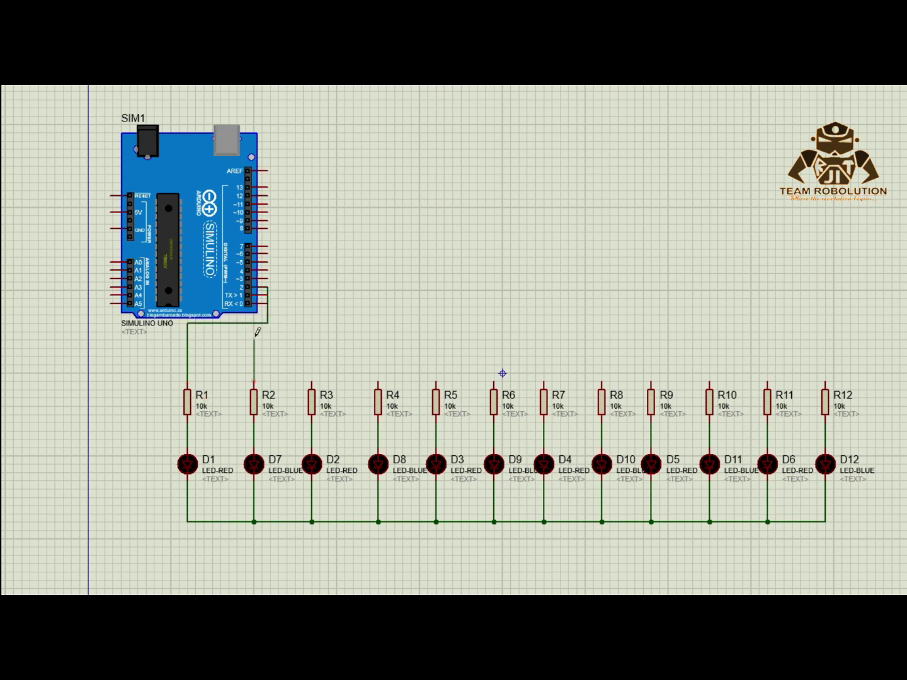
click(268, 279)
click(311, 381)
click(269, 271)
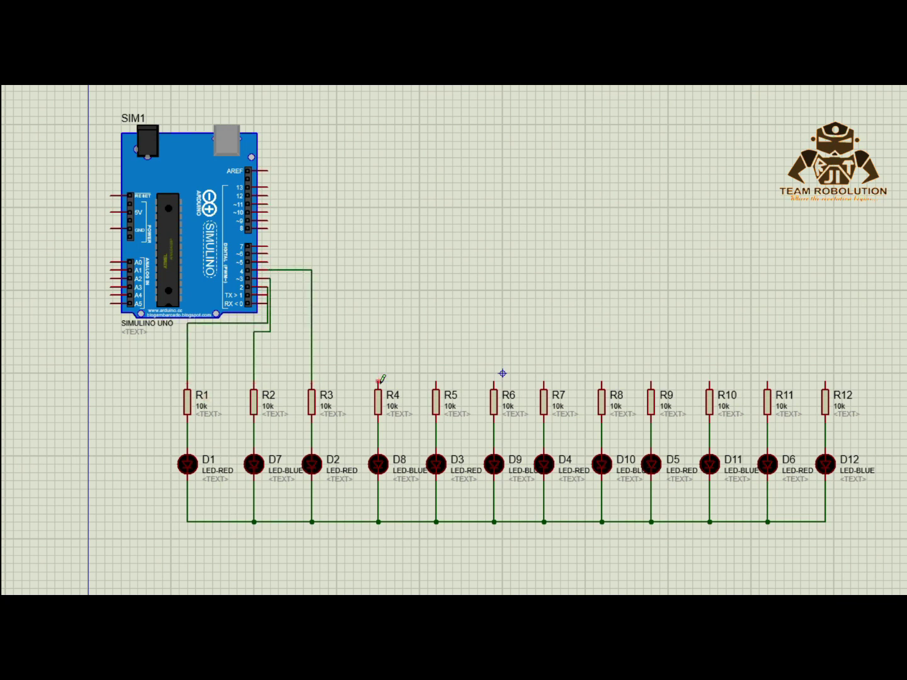
click(378, 381)
click(268, 262)
click(269, 254)
click(436, 381)
click(268, 247)
click(494, 381)
Wire the tops of resistors R7–R12 to Arduino digital pins 8–13
click(268, 228)
click(543, 381)
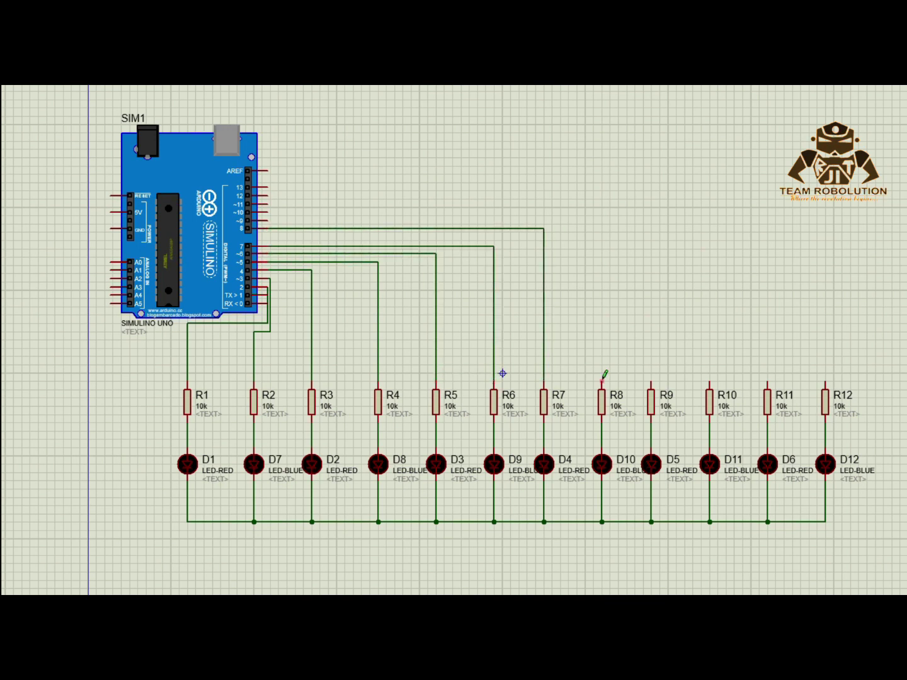
click(602, 381)
click(269, 220)
click(651, 381)
click(268, 213)
click(709, 380)
click(268, 204)
click(767, 382)
click(268, 196)
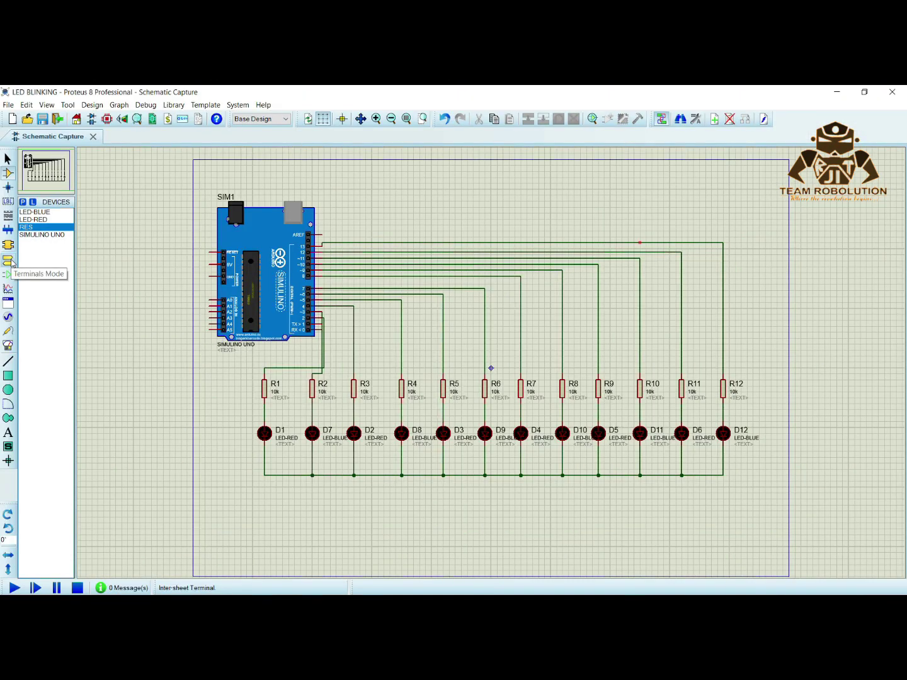
click(9, 258)
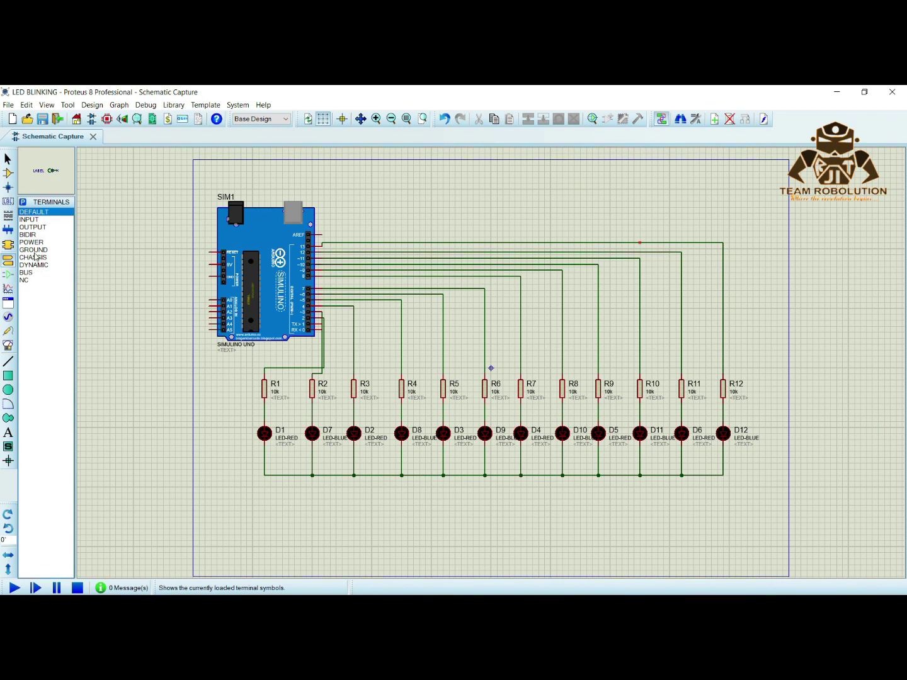
Place a GROUND terminal below the LED row and wire the common LED line down to it
click(34, 250)
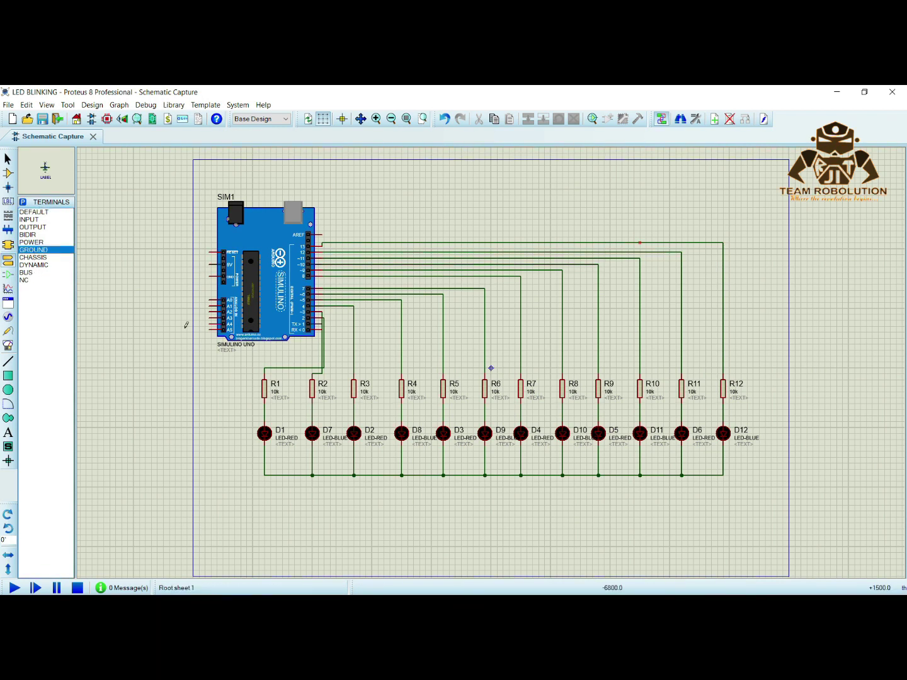
click(503, 504)
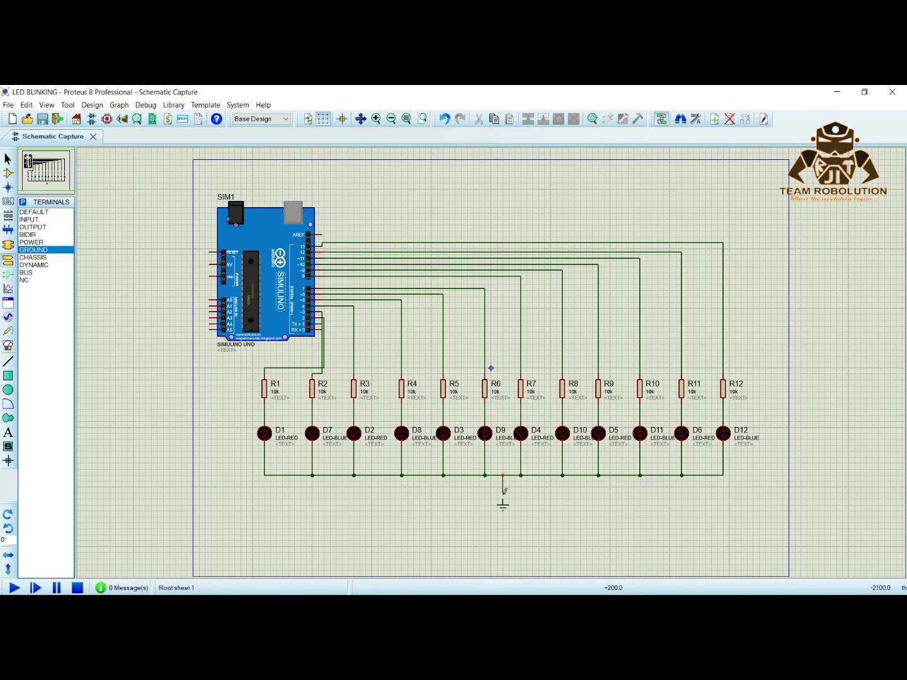
click(503, 497)
Tick 'Show verbose output during compilation' in Preferences, then verify the LED_blinking_pattern sketch
key(alt+Tab)
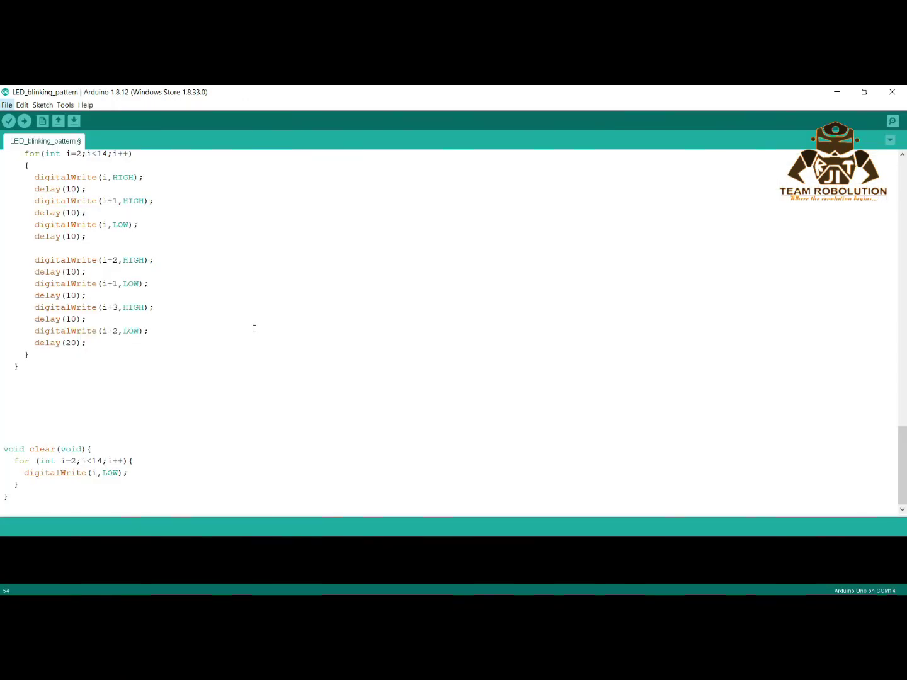
scroll(253, 330, up, 20)
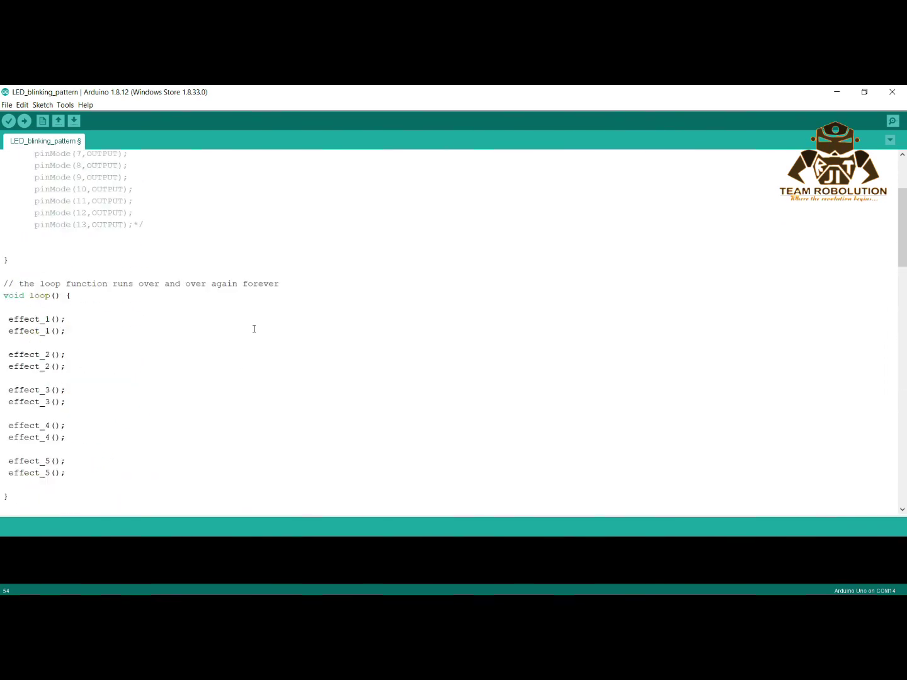
scroll(253, 328, up, 4)
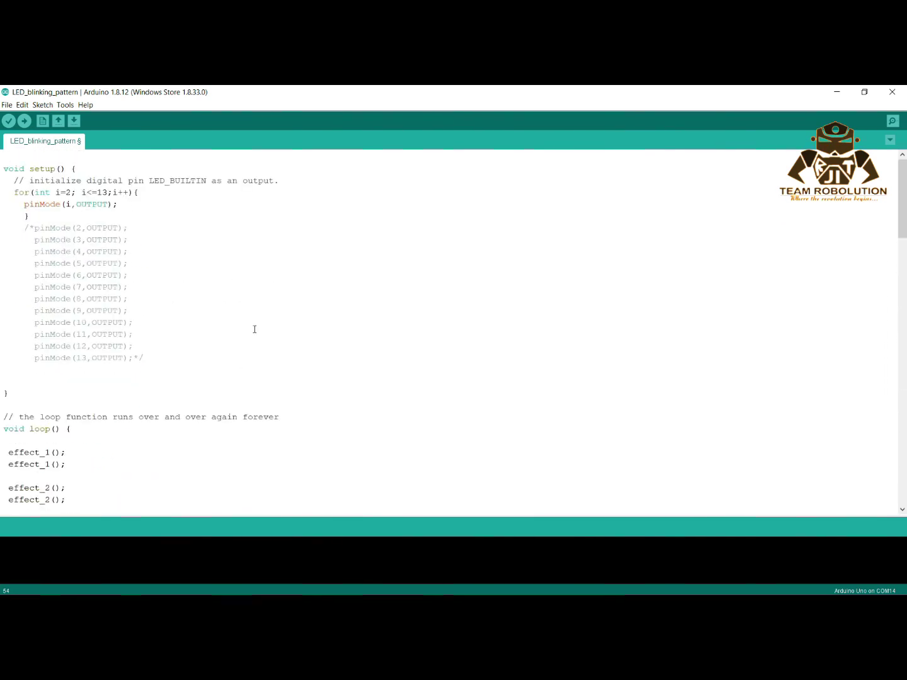
click(5, 105)
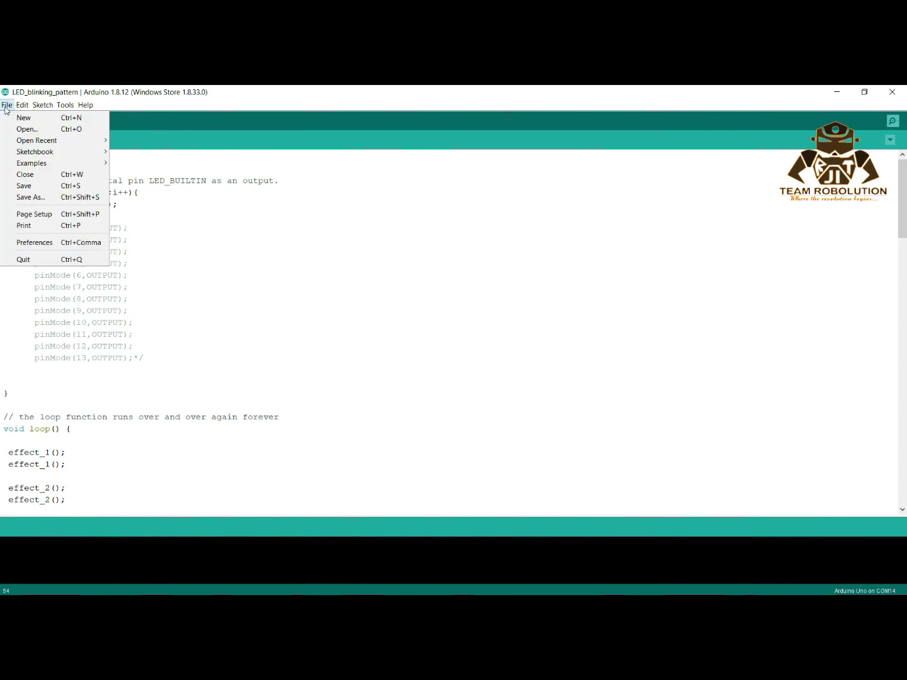
click(58, 246)
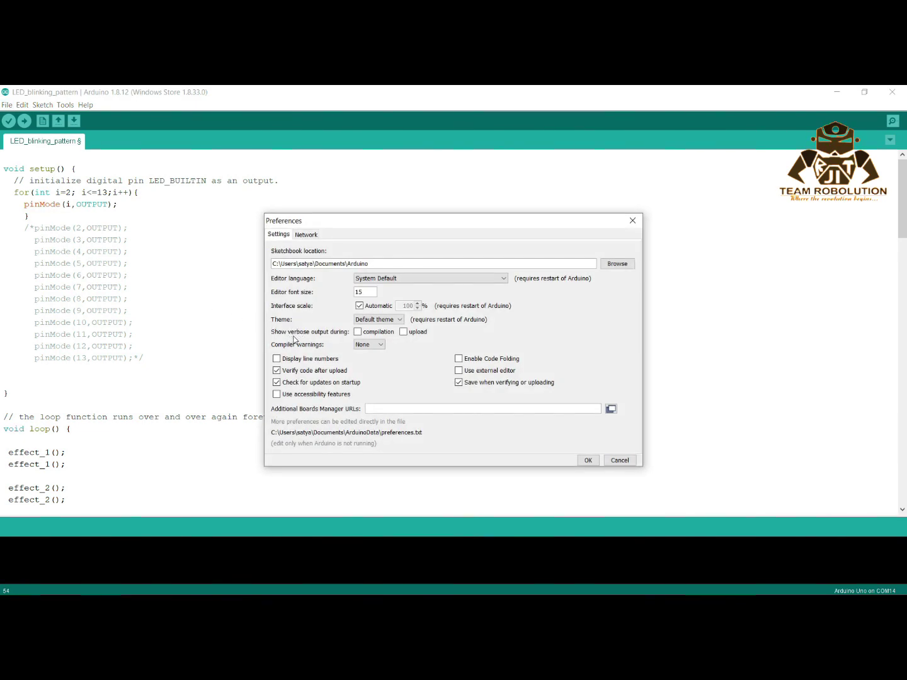
click(357, 333)
click(586, 460)
click(9, 123)
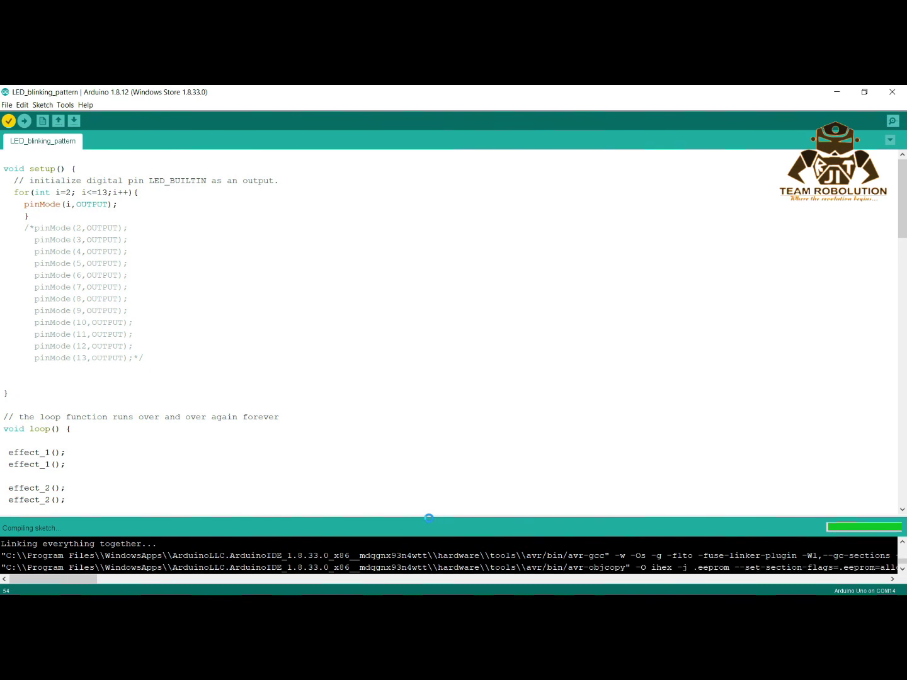
Enlarge the build console and select the compiled .hex file path in the verbose output
drag(447, 515, 484, 428)
drag(85, 573, 105, 569)
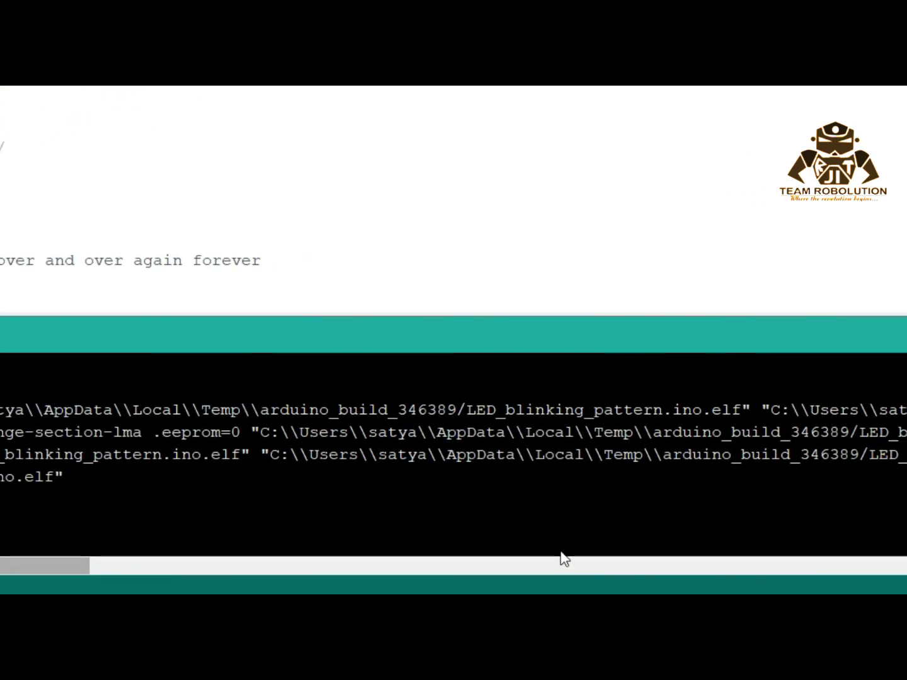
drag(121, 460, 360, 473)
drag(651, 476, 818, 463)
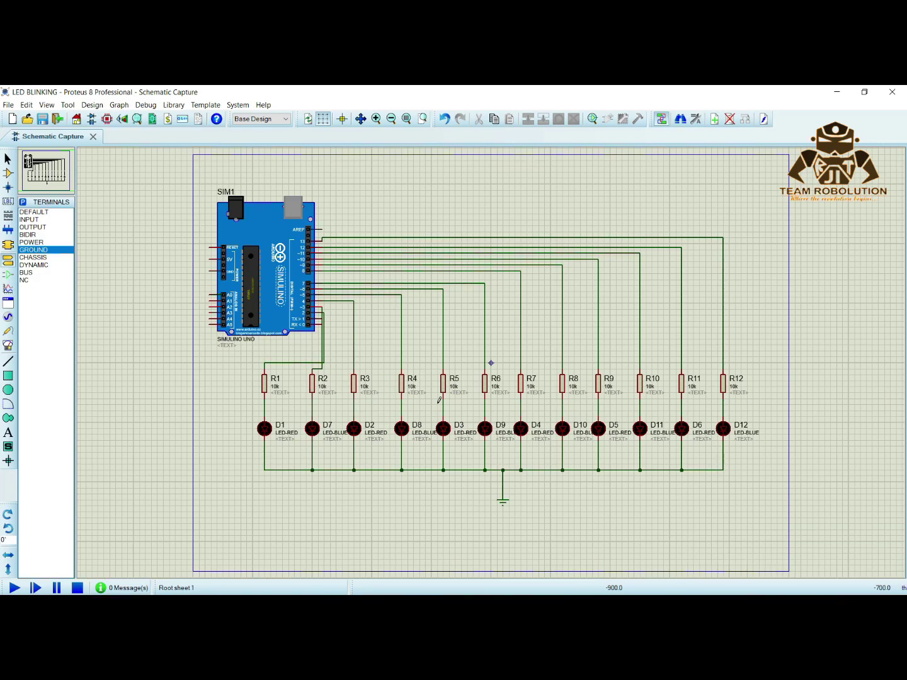
Paste the LED_blinking_pattern.ino.hex path into the SIMULINO UNO's Program File field and confirm
click(258, 306)
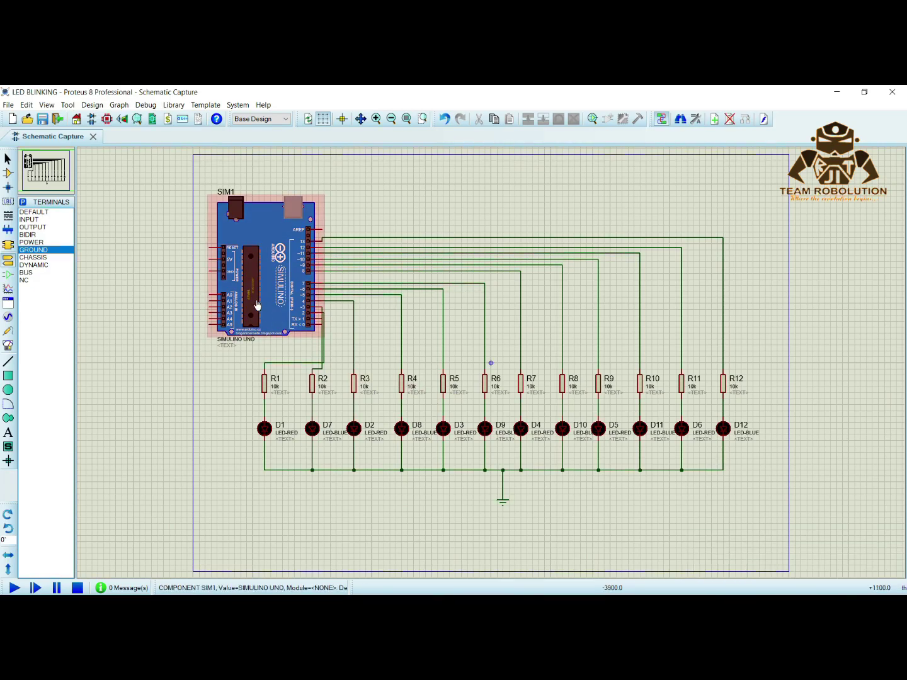
click(258, 306)
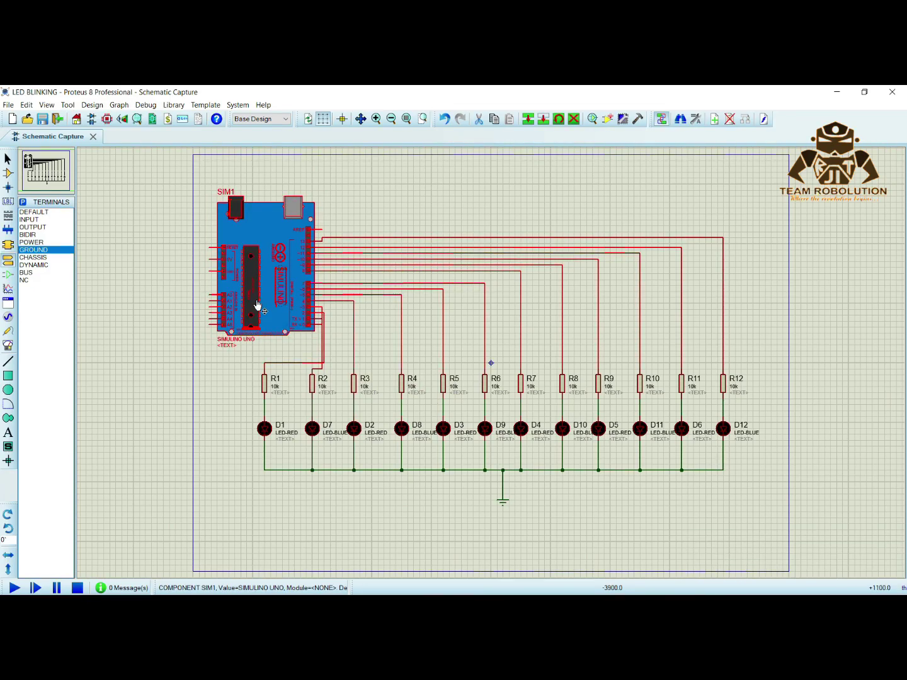
click(258, 306)
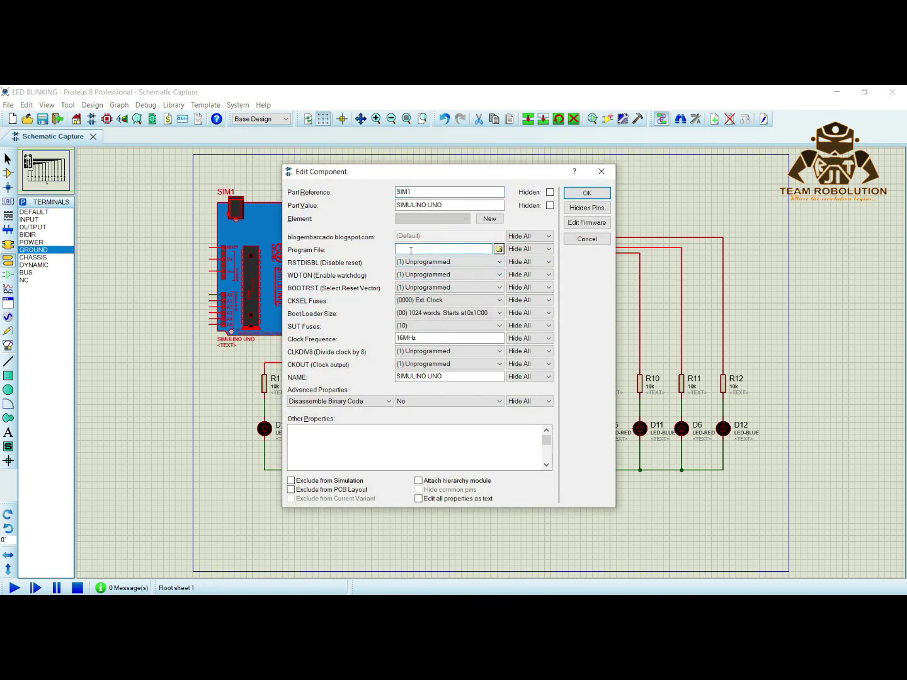
click(411, 250)
key(ctrl+v)
click(586, 193)
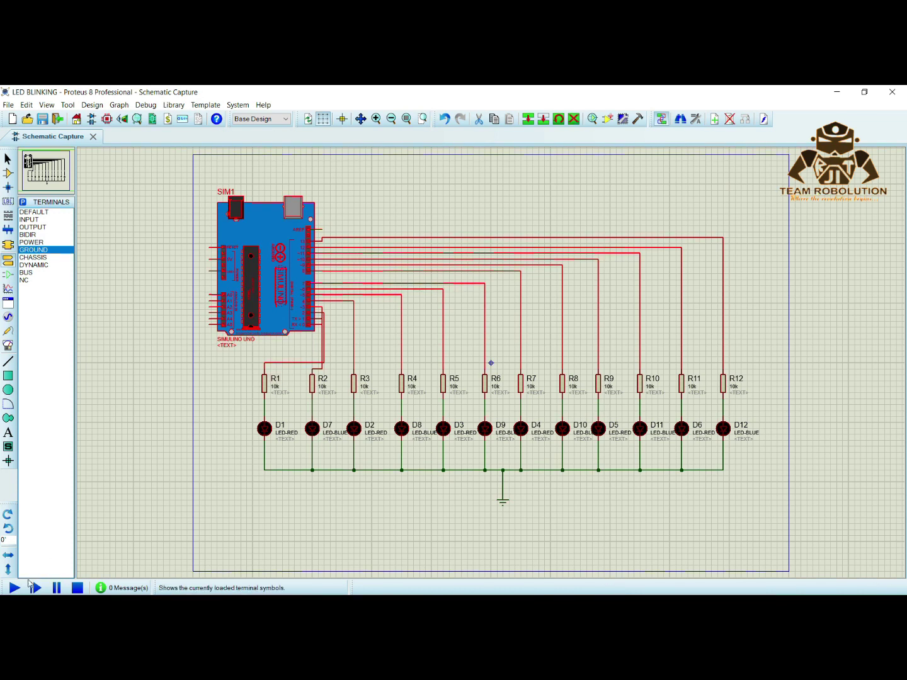
Run the simulation so LEDs D1, D7, D2, D8, D3 and D9 light up
click(14, 588)
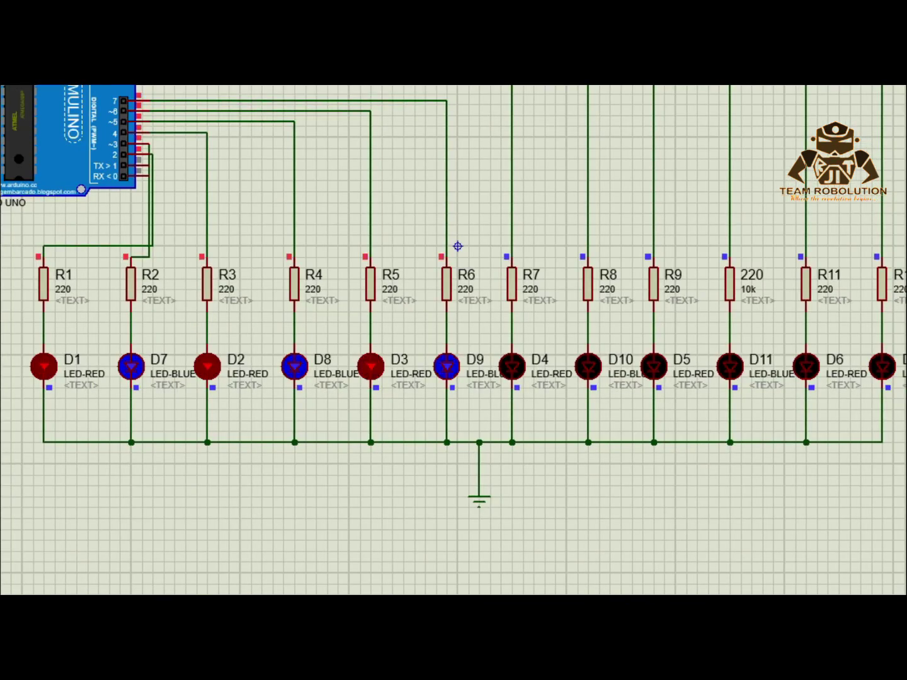